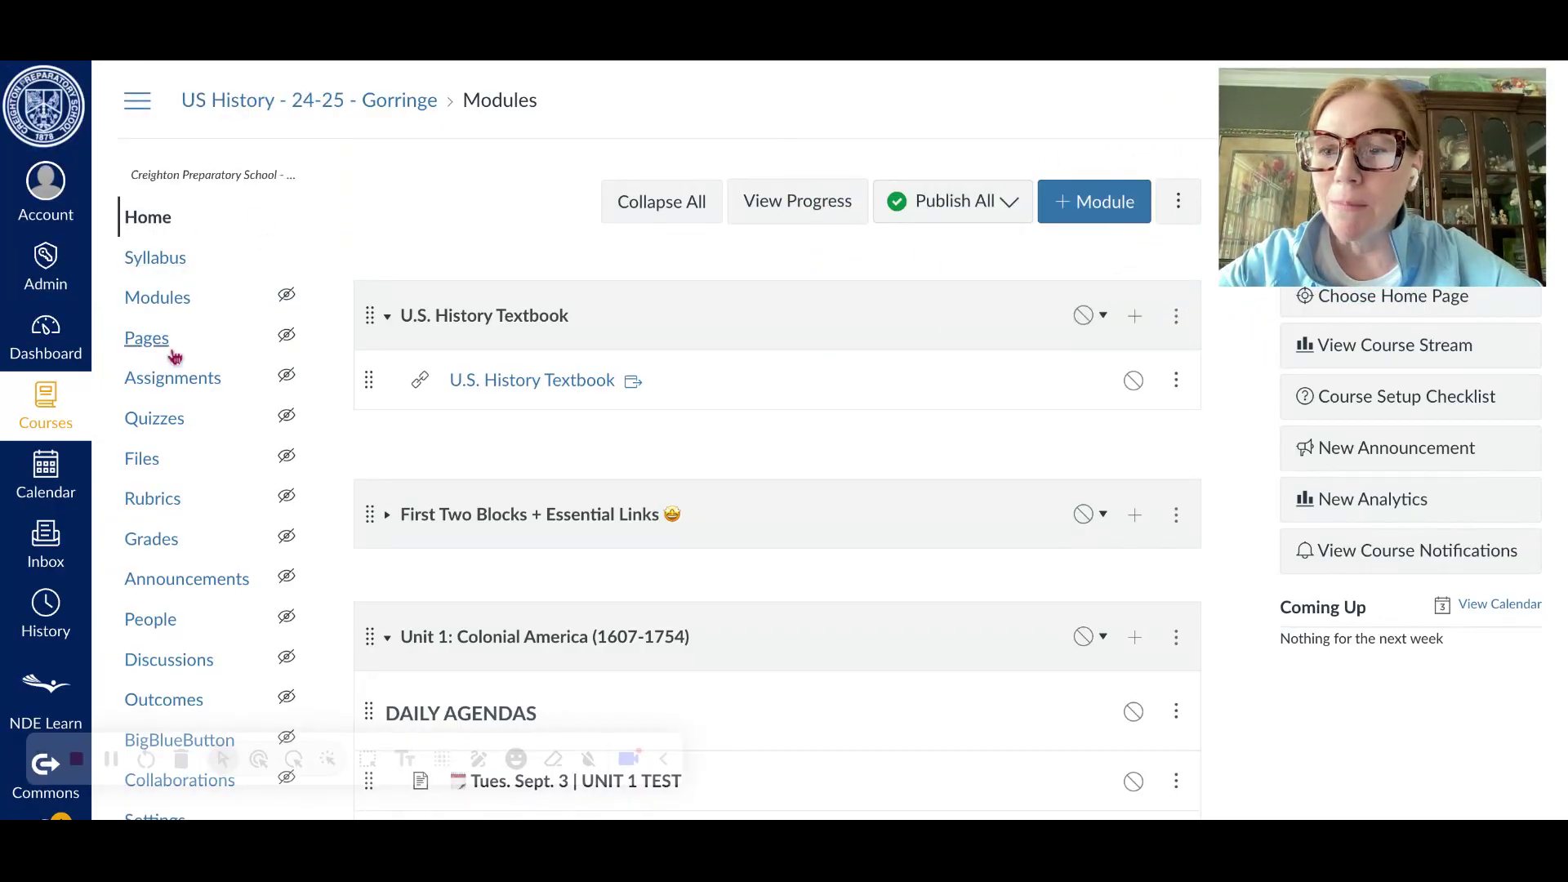
# Open the course's settings and display its course navigation items
pyautogui.click(260, 761)
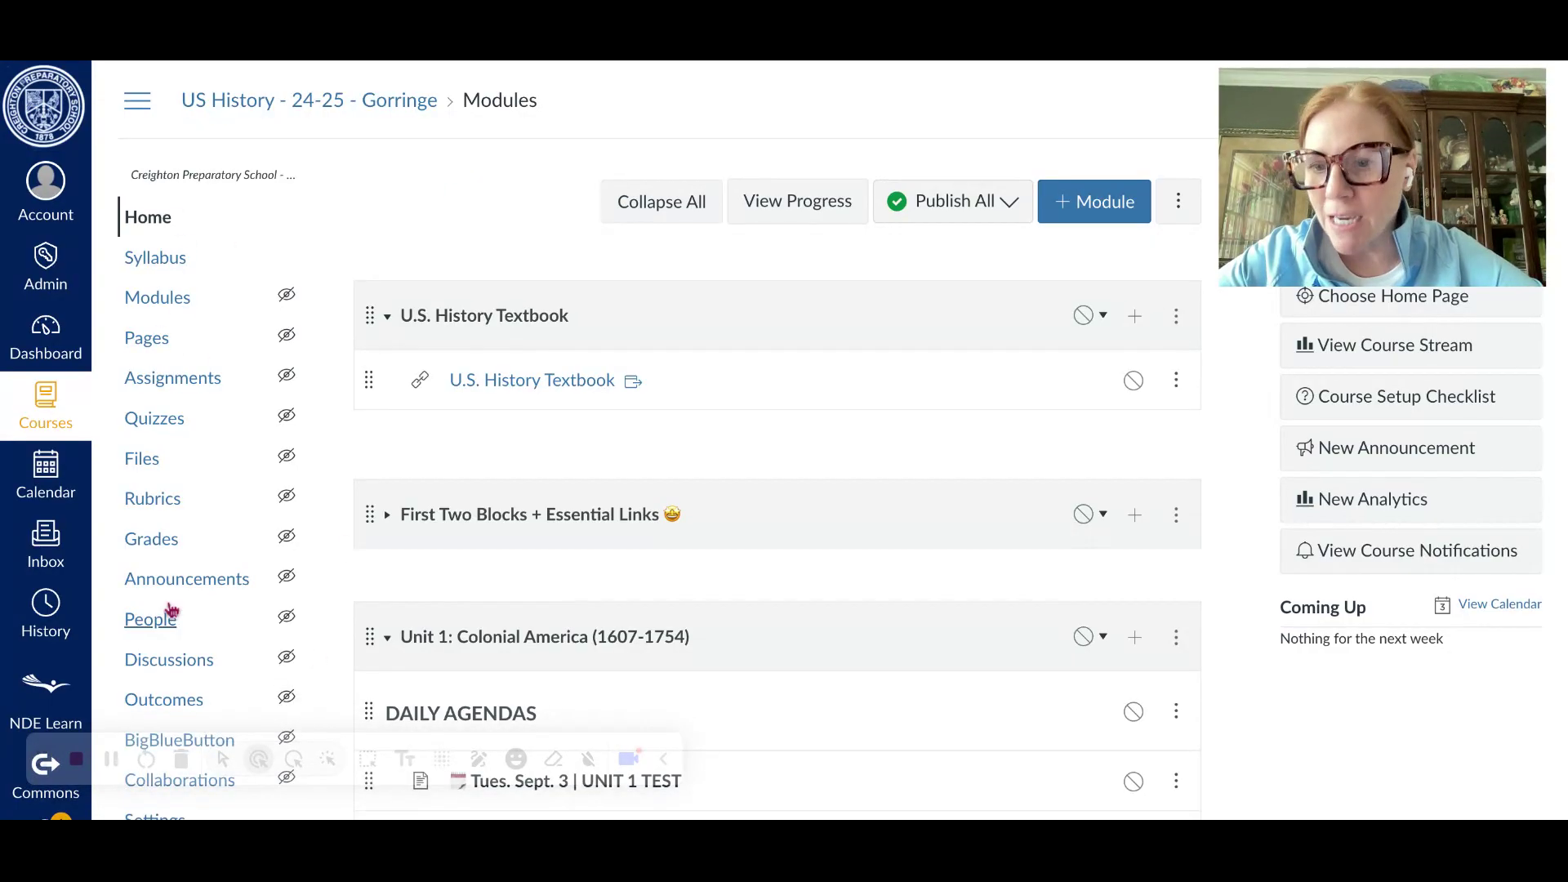
pyautogui.scroll(-1, 172, 608)
pyautogui.scroll(1, 172, 609)
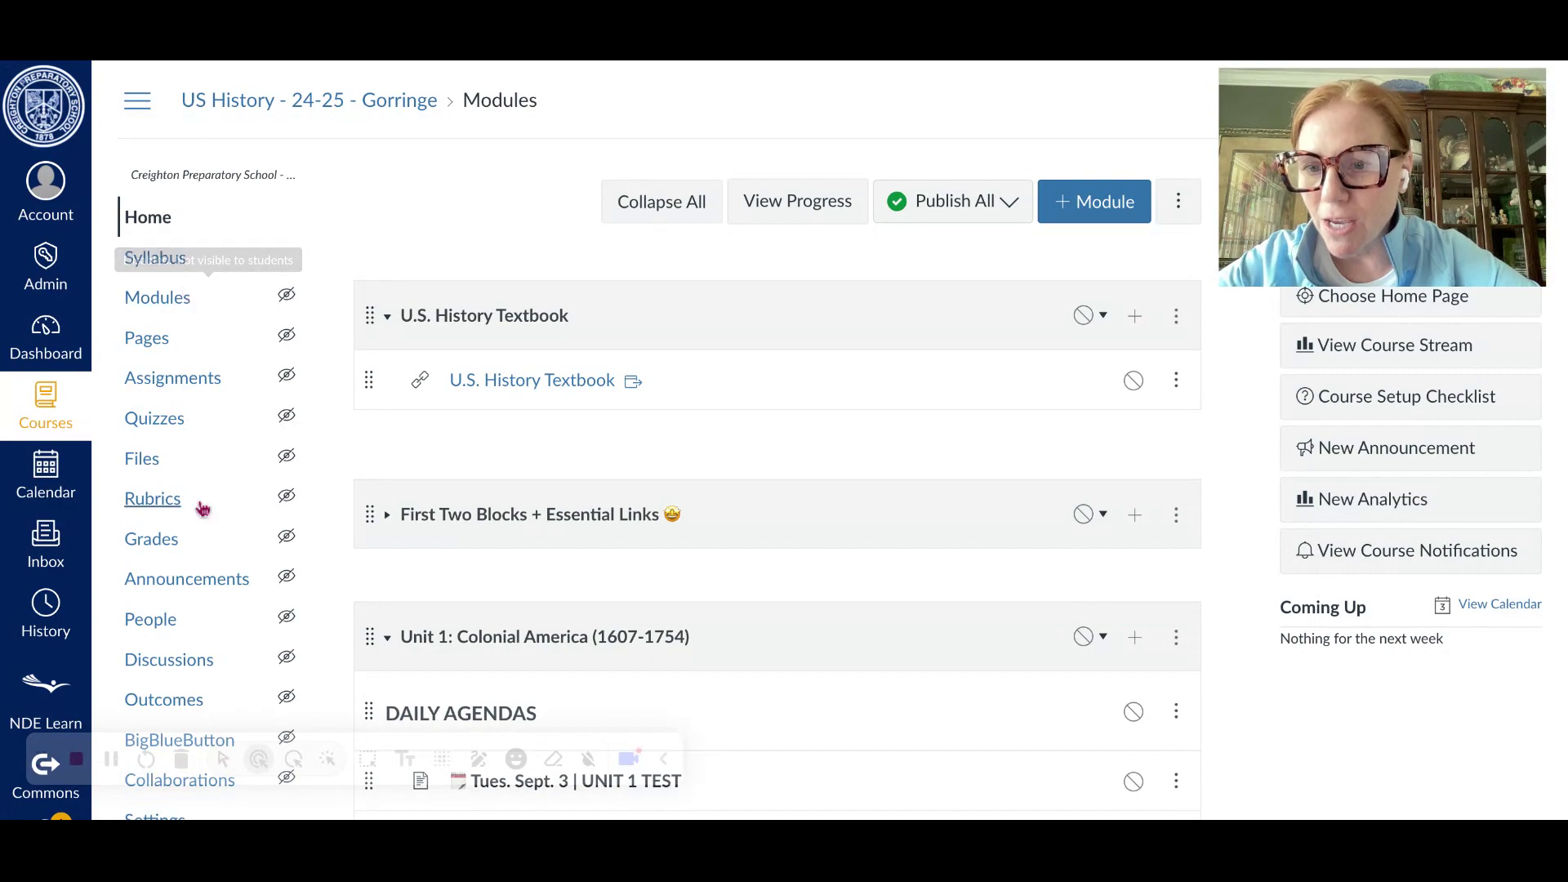
pyautogui.scroll(-1, 199, 508)
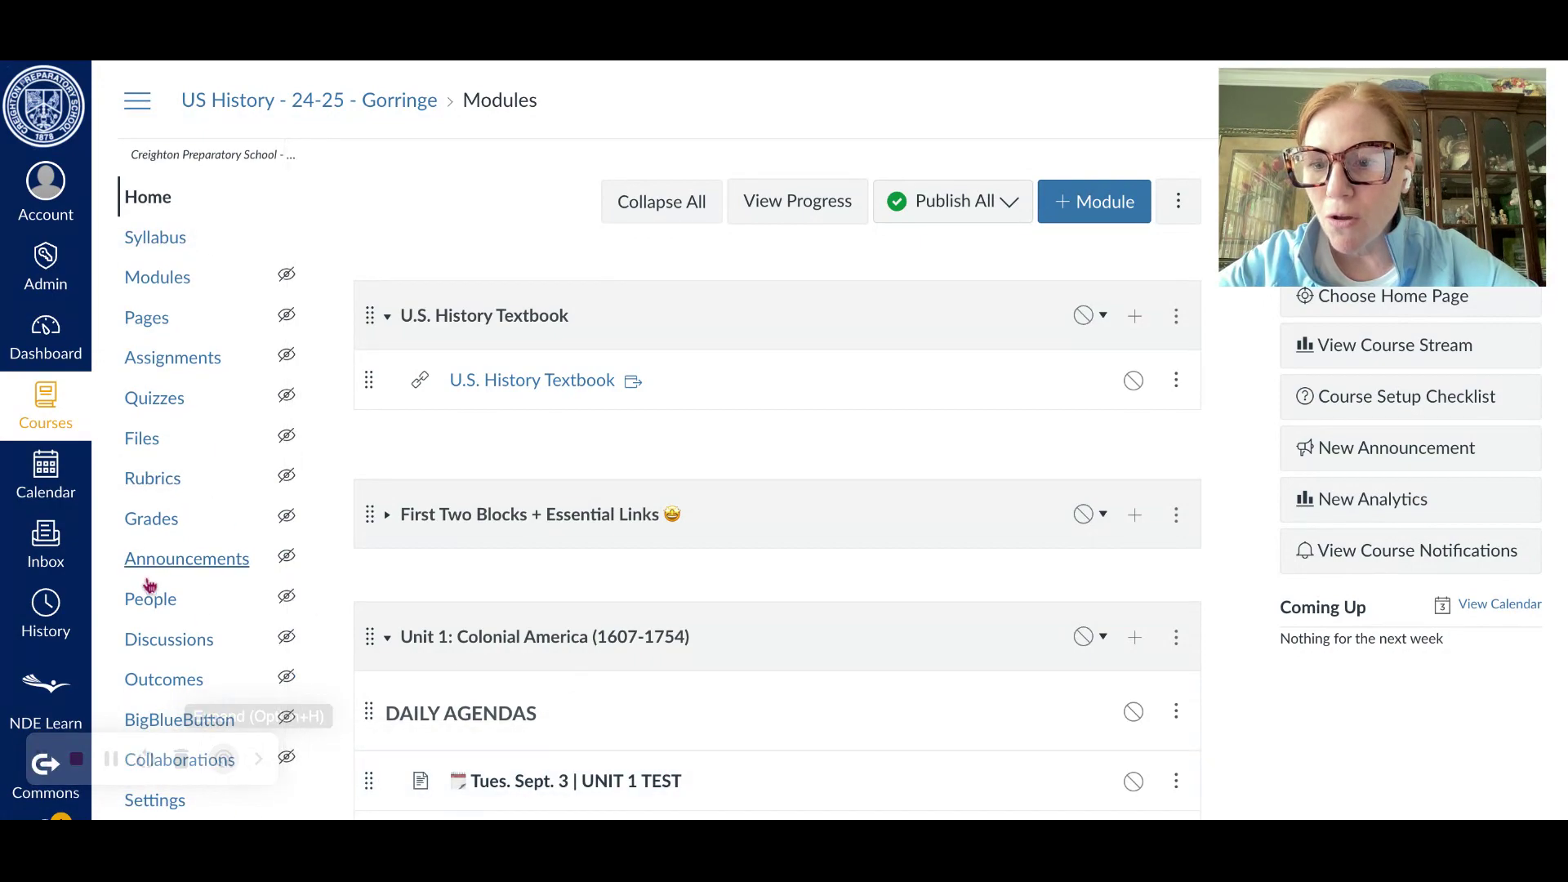
pyautogui.click(159, 803)
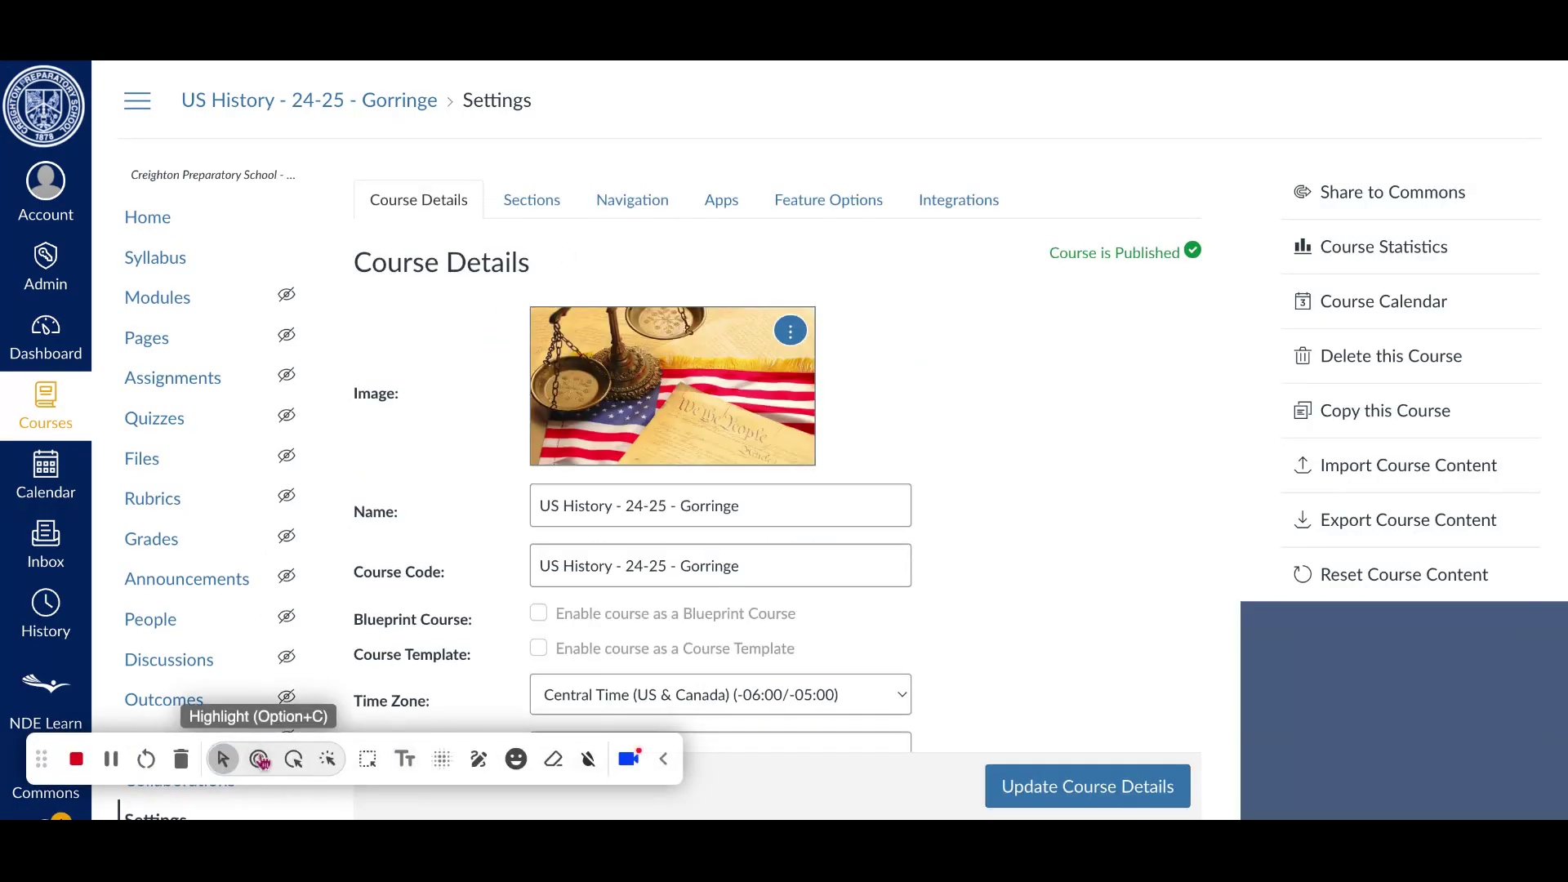
pyautogui.click(666, 770)
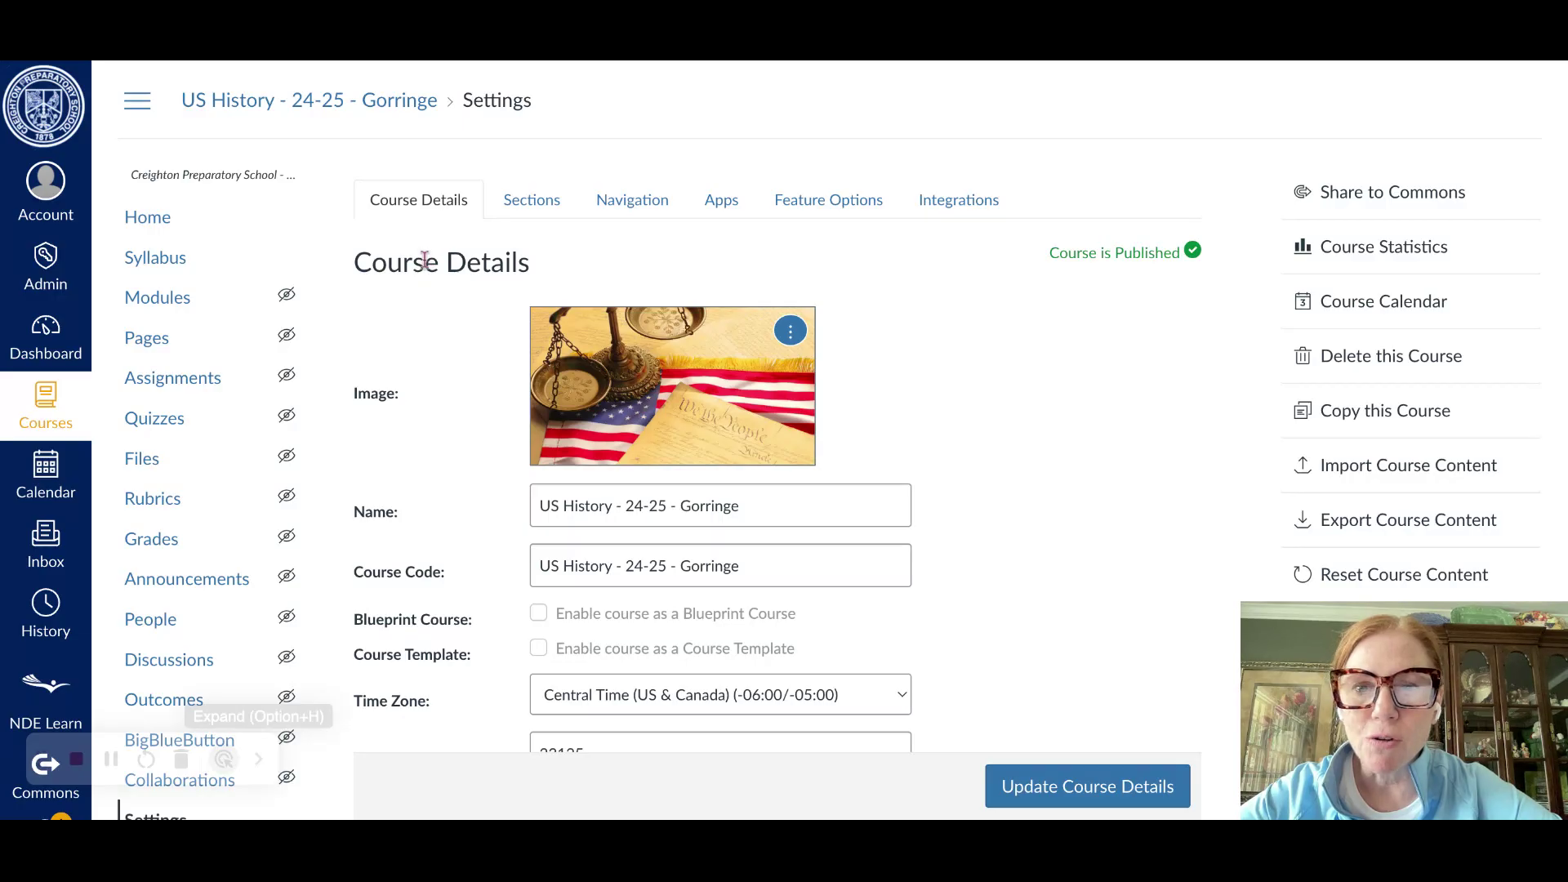
pyautogui.click(623, 209)
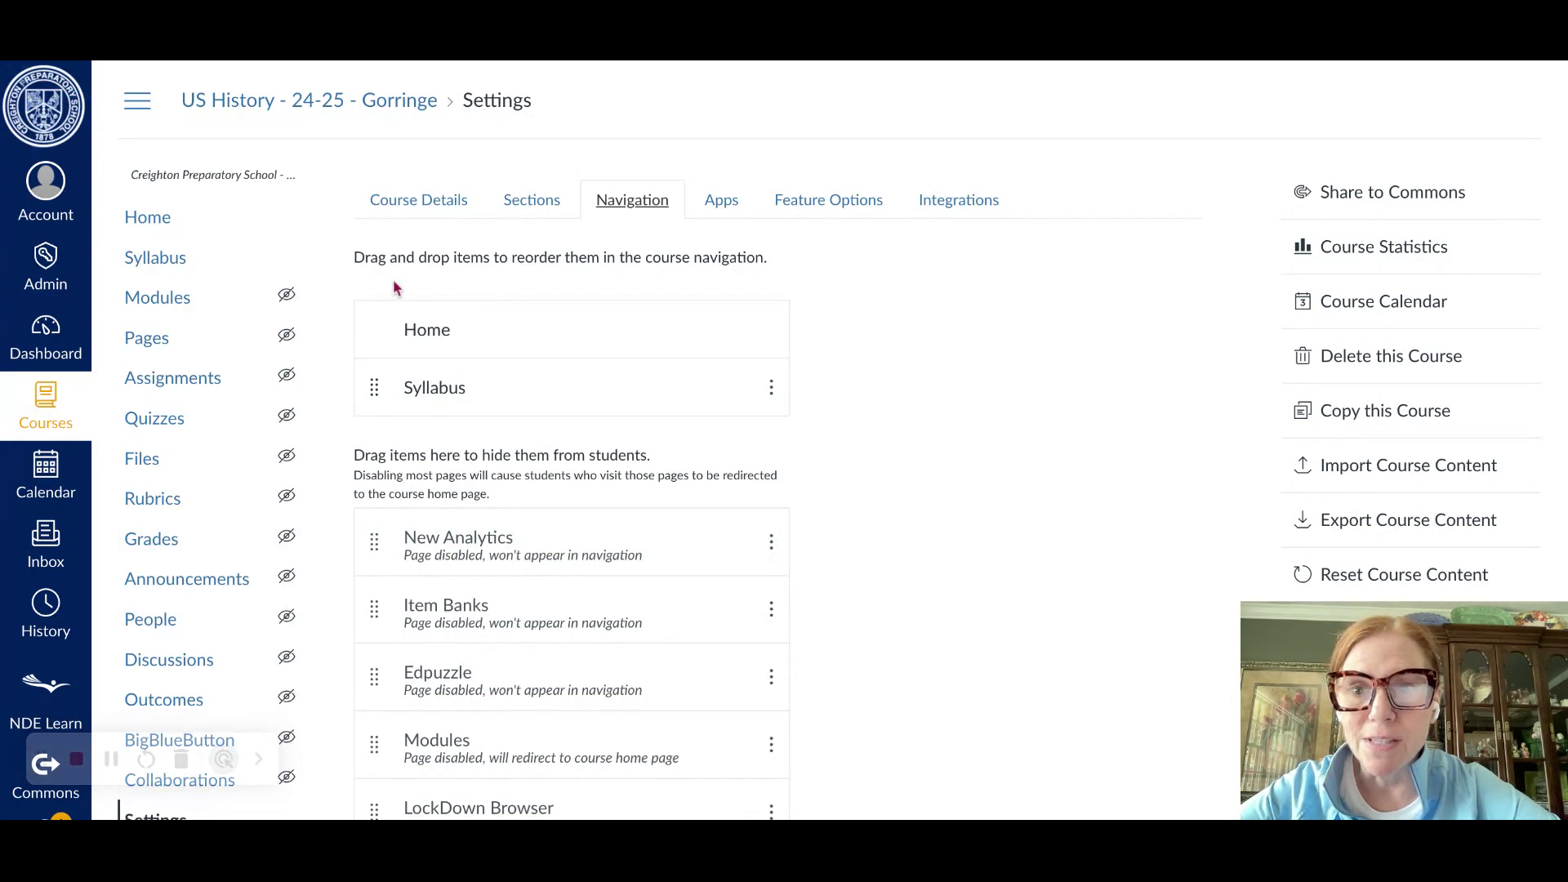
# Move LockDown Browser from the hidden items into the visible course navigation, below Syllabus
pyautogui.moveTo(357, 258); pyautogui.dragTo(771, 258)
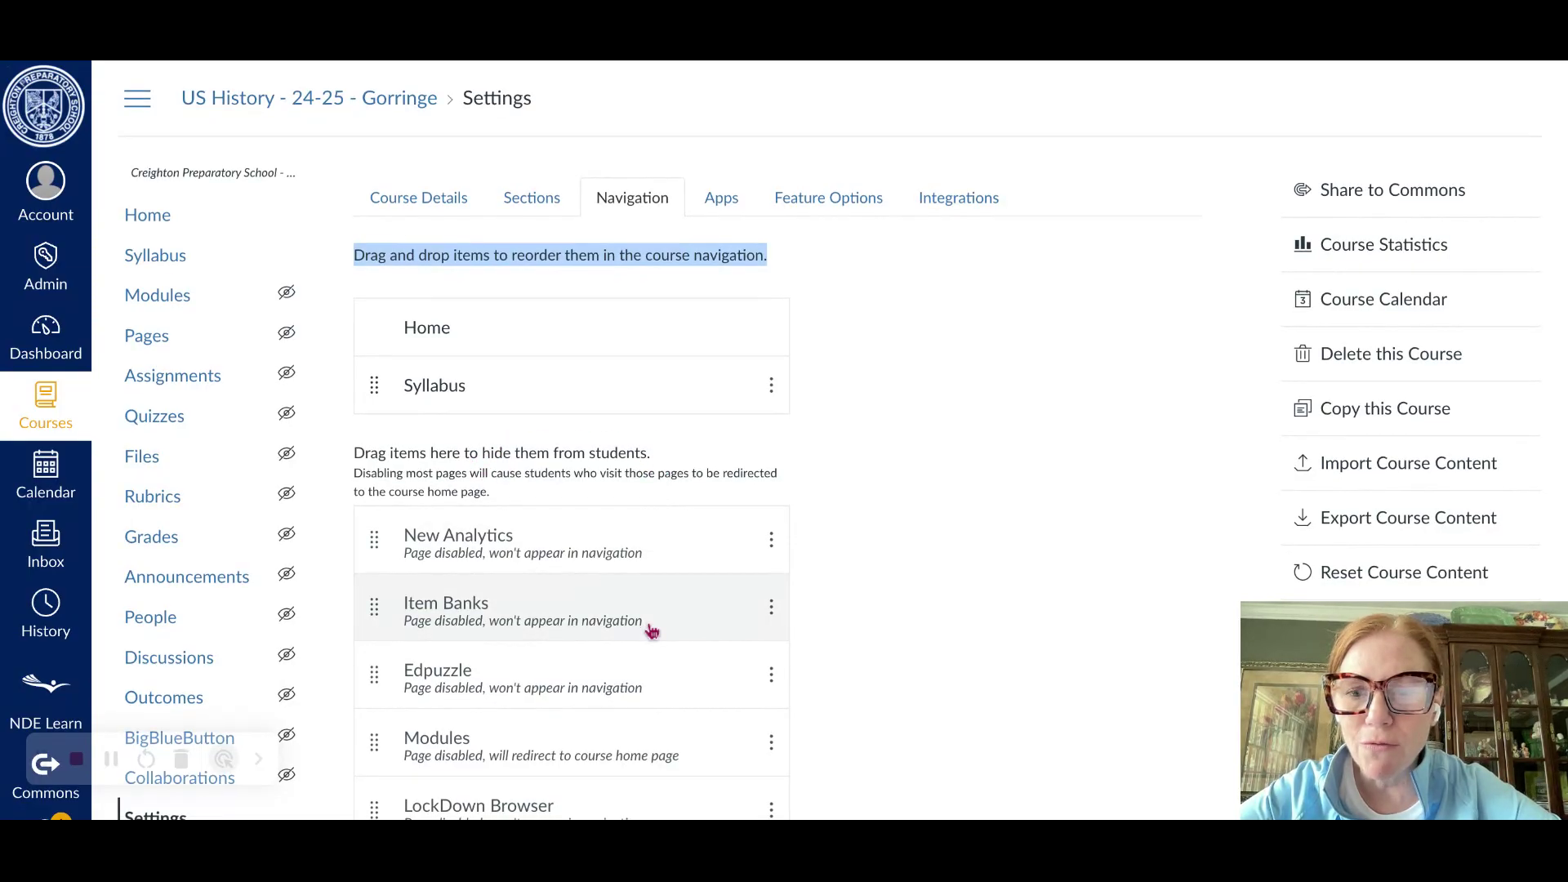
pyautogui.scroll(-3, 649, 631)
pyautogui.scroll(-17, 652, 632)
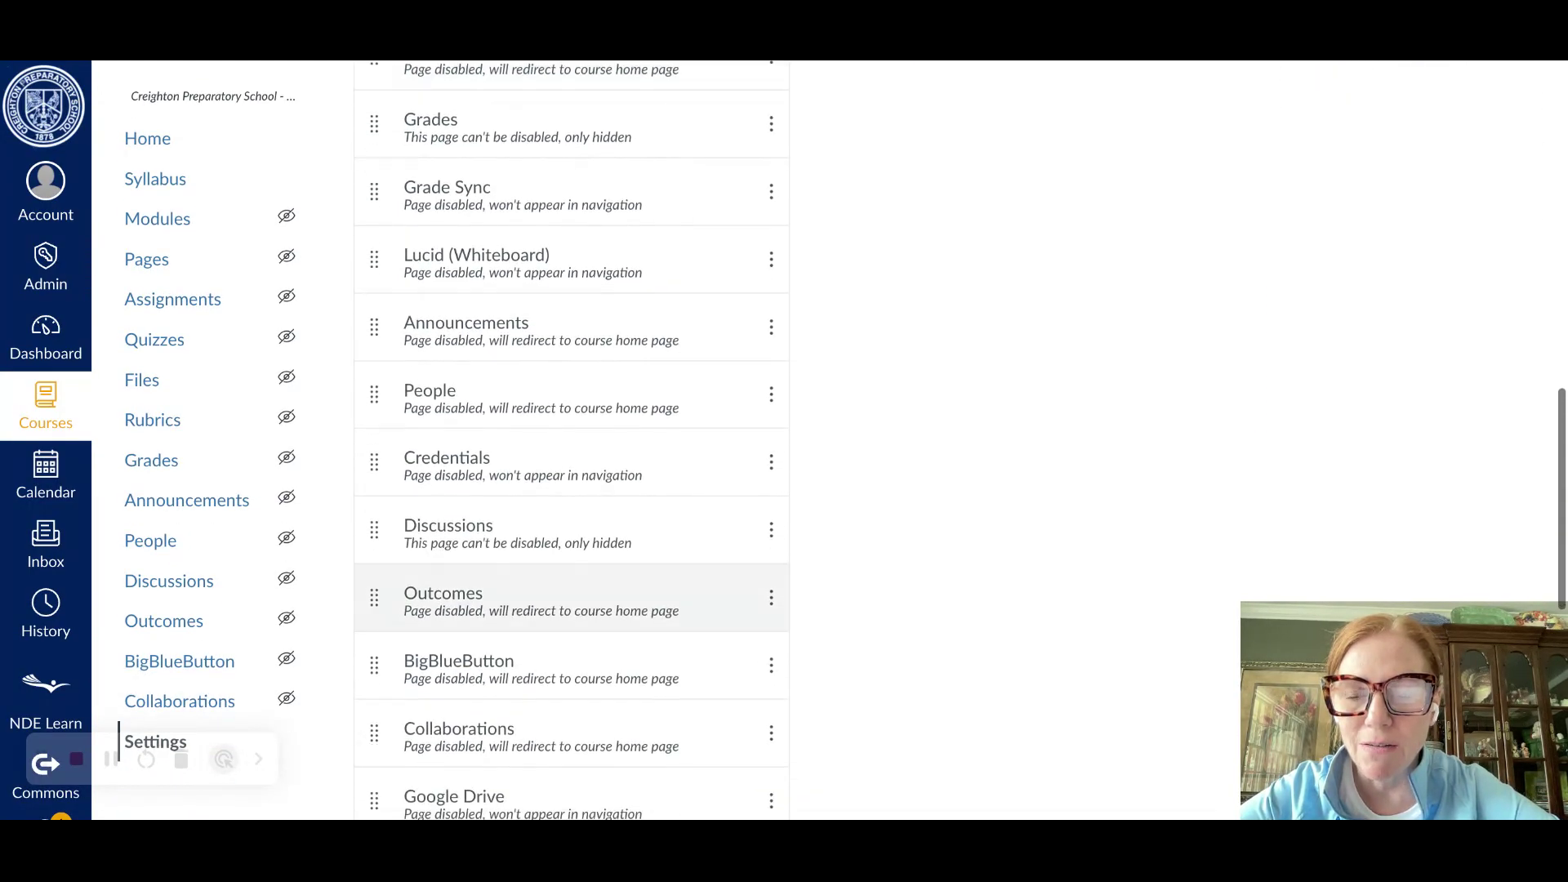
pyautogui.scroll(-2, 652, 631)
pyautogui.scroll(20, 652, 631)
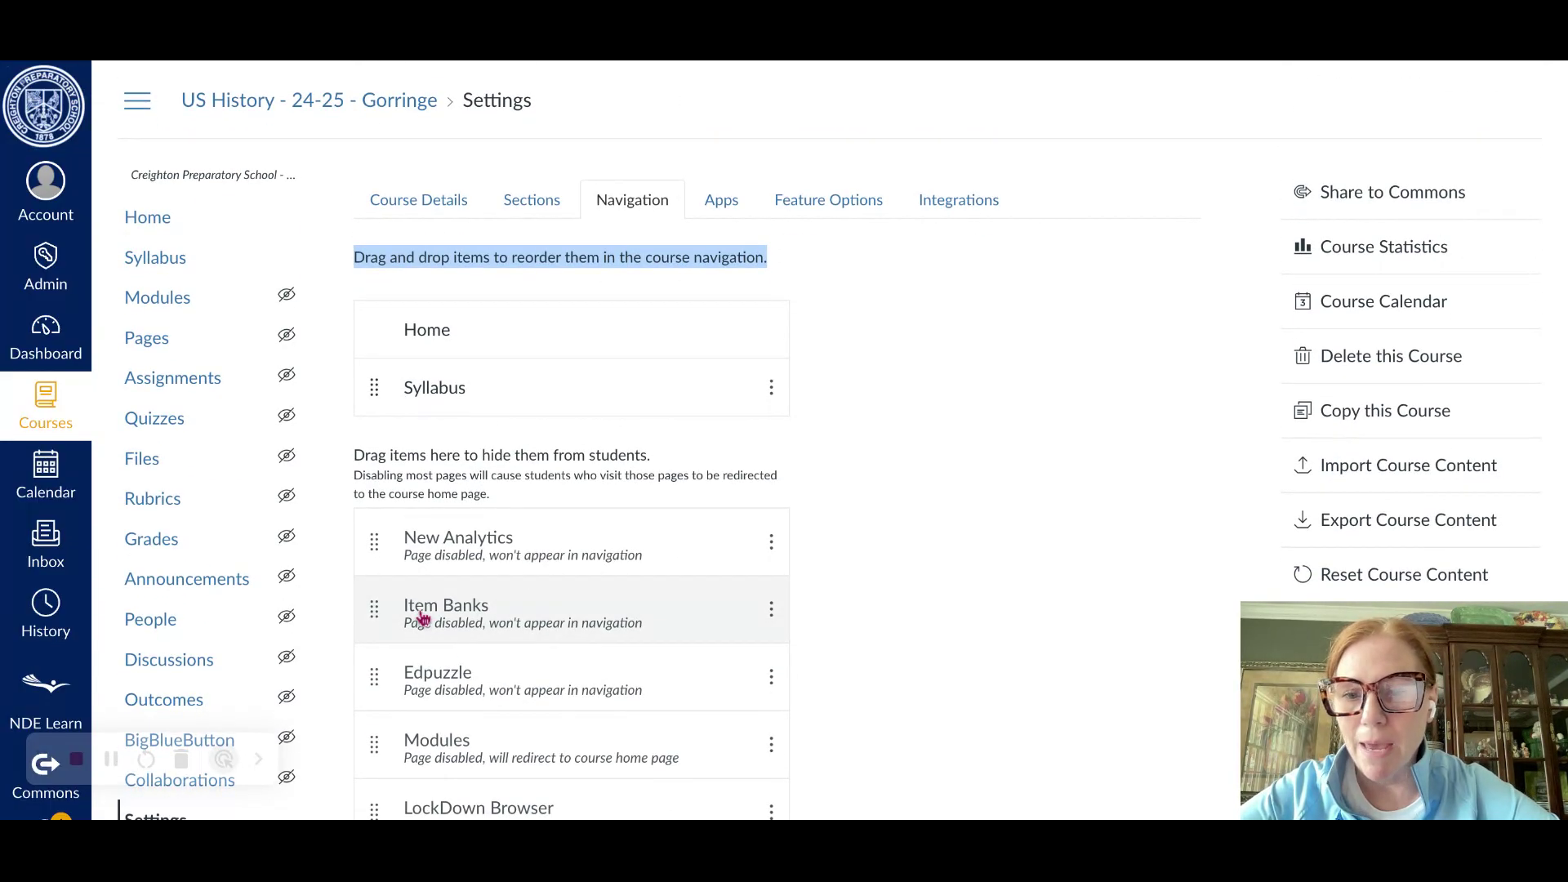
pyautogui.scroll(-1, 422, 628)
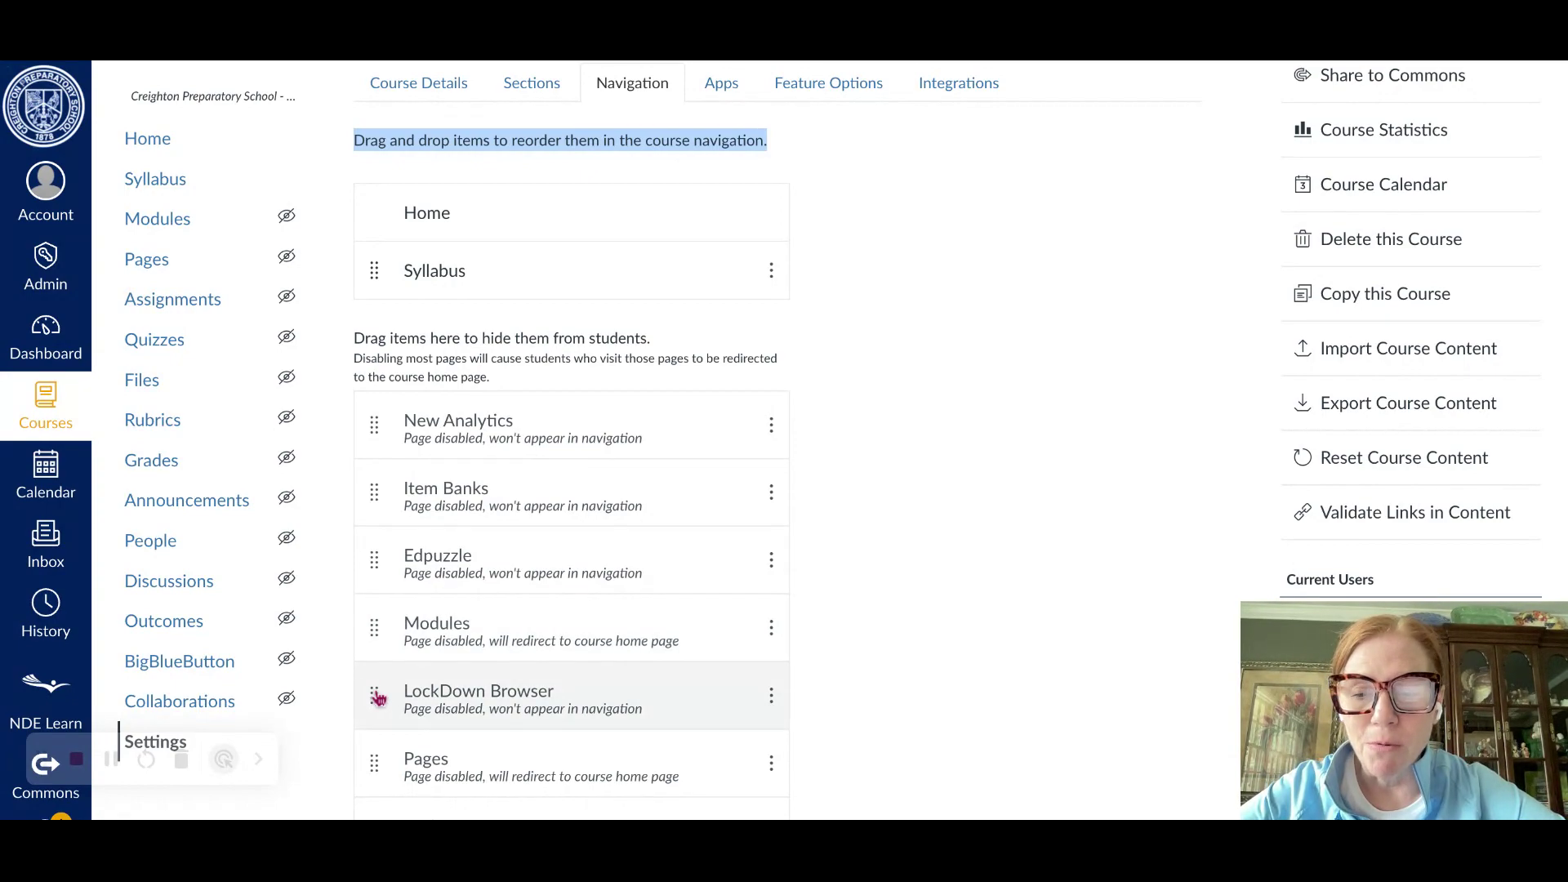
pyautogui.moveTo(378, 697); pyautogui.dragTo(376, 271)
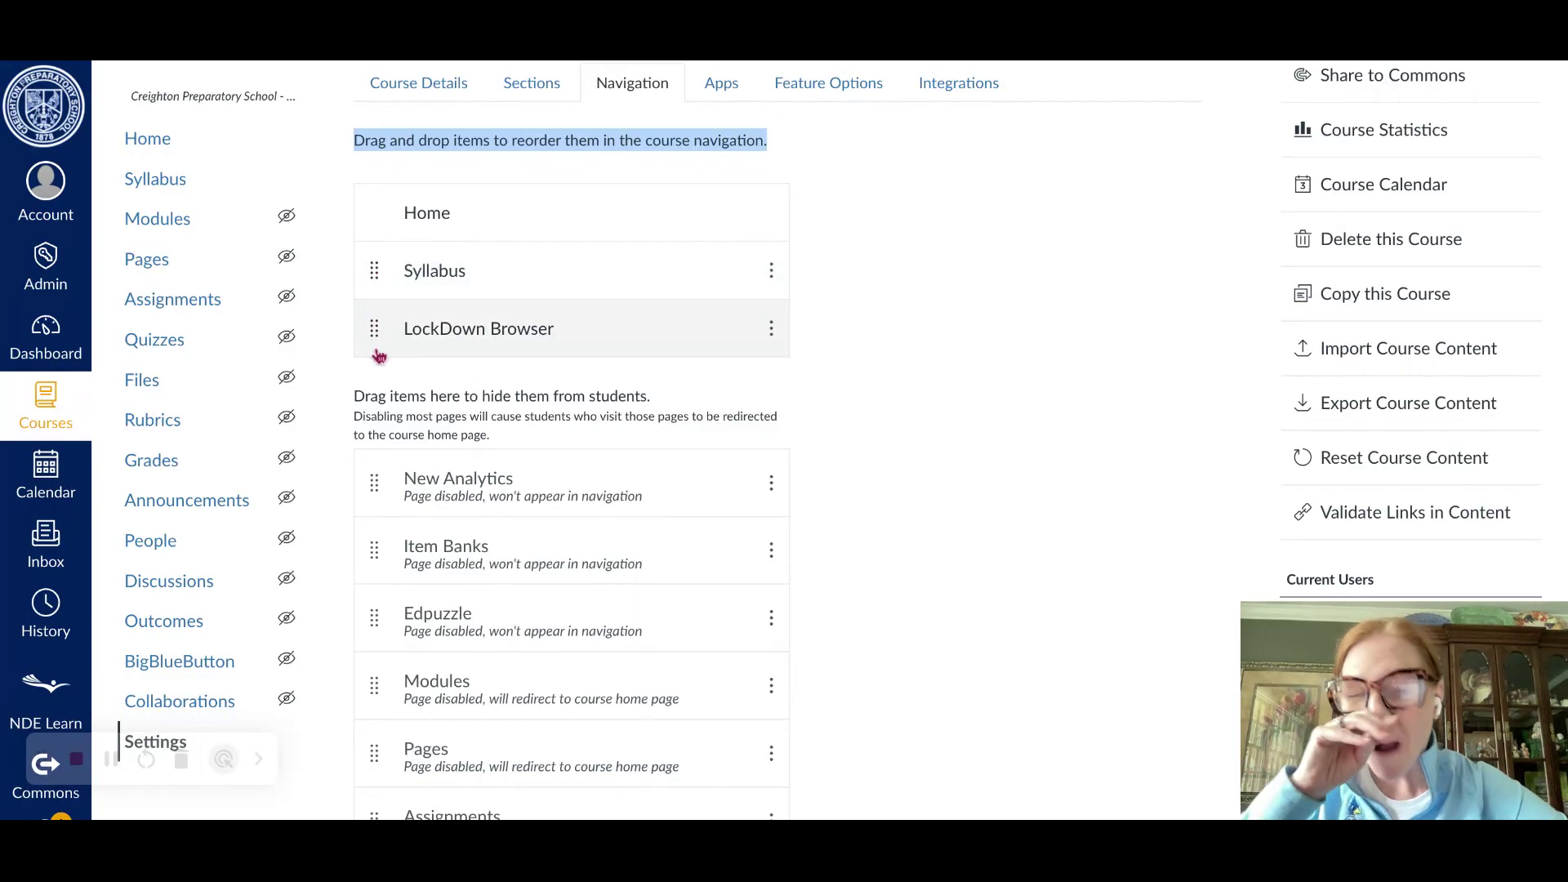
# Move Item Banks into the visible course navigation below LockDown Browser and save the navigation changes
pyautogui.moveTo(375, 549); pyautogui.dragTo(390, 320)
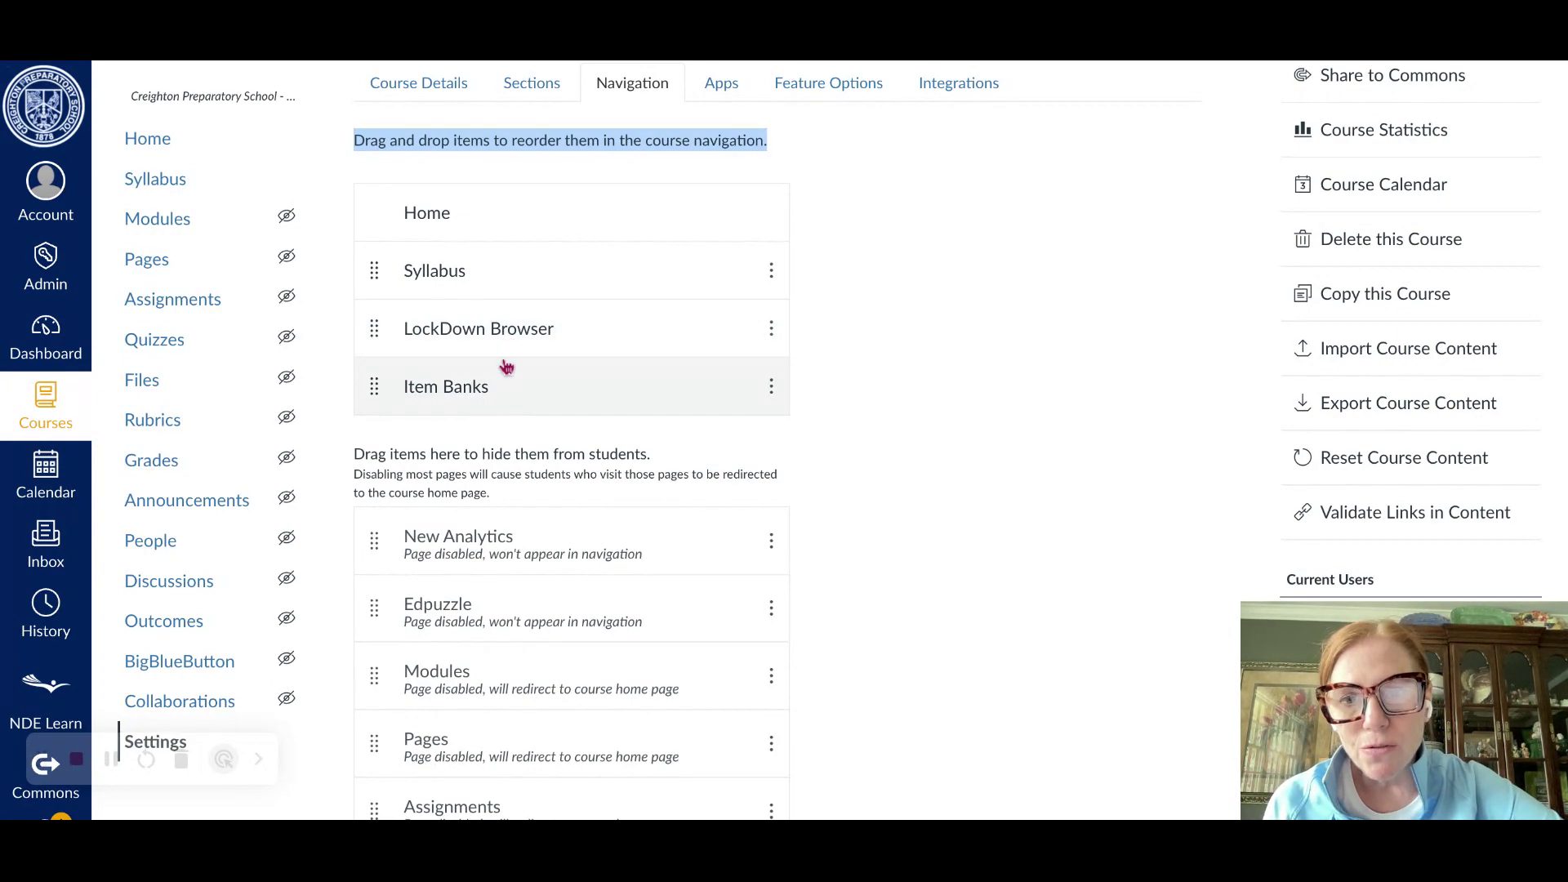
pyautogui.scroll(2, 526, 199)
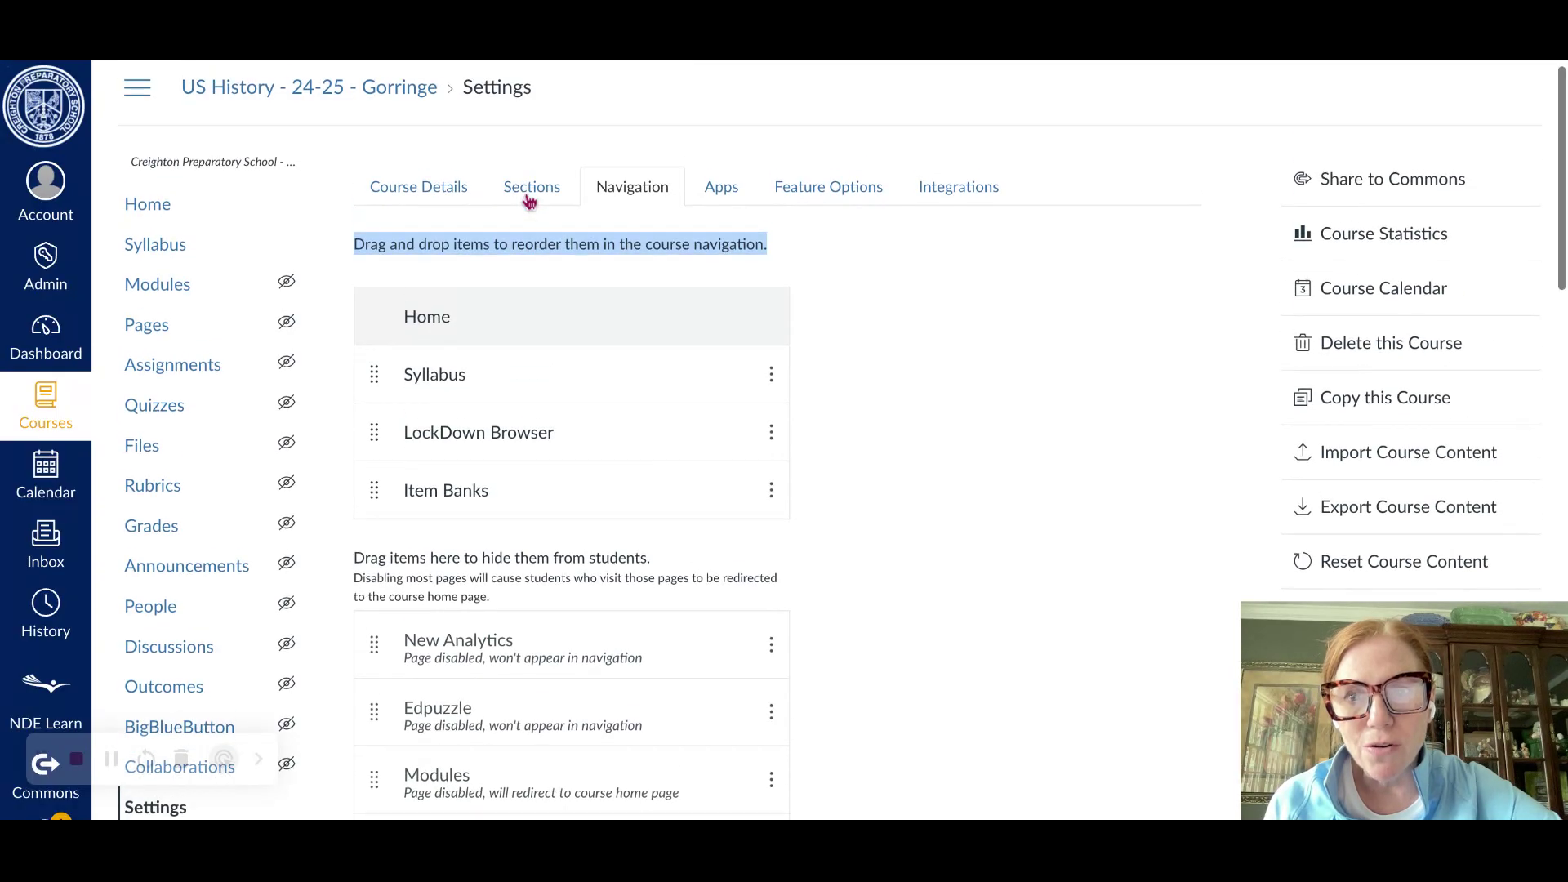
pyautogui.scroll(-10, 945, 595)
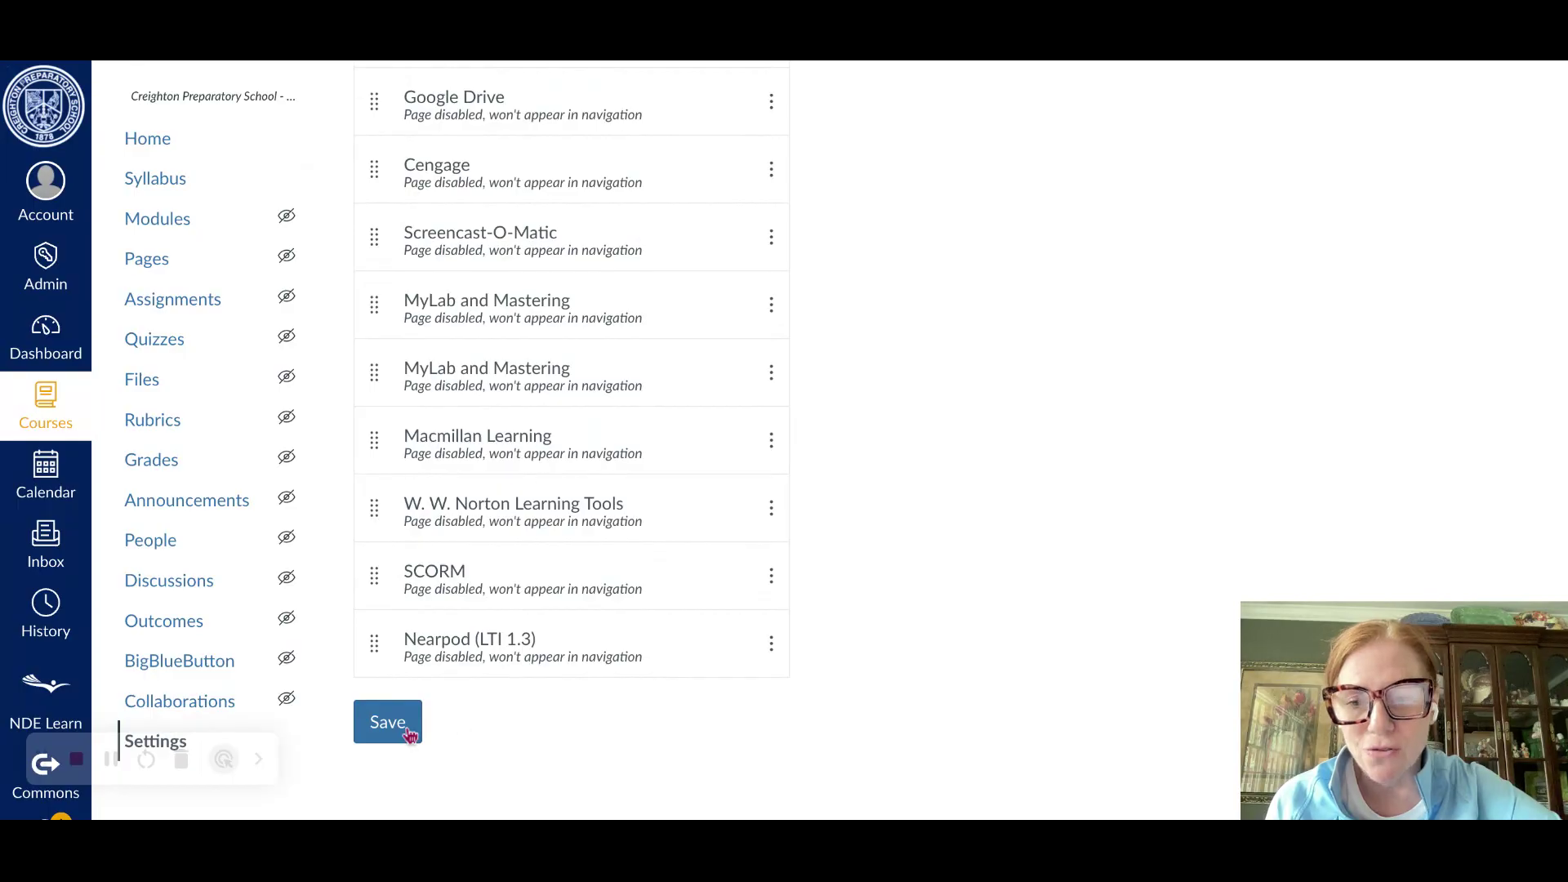
pyautogui.click(409, 735)
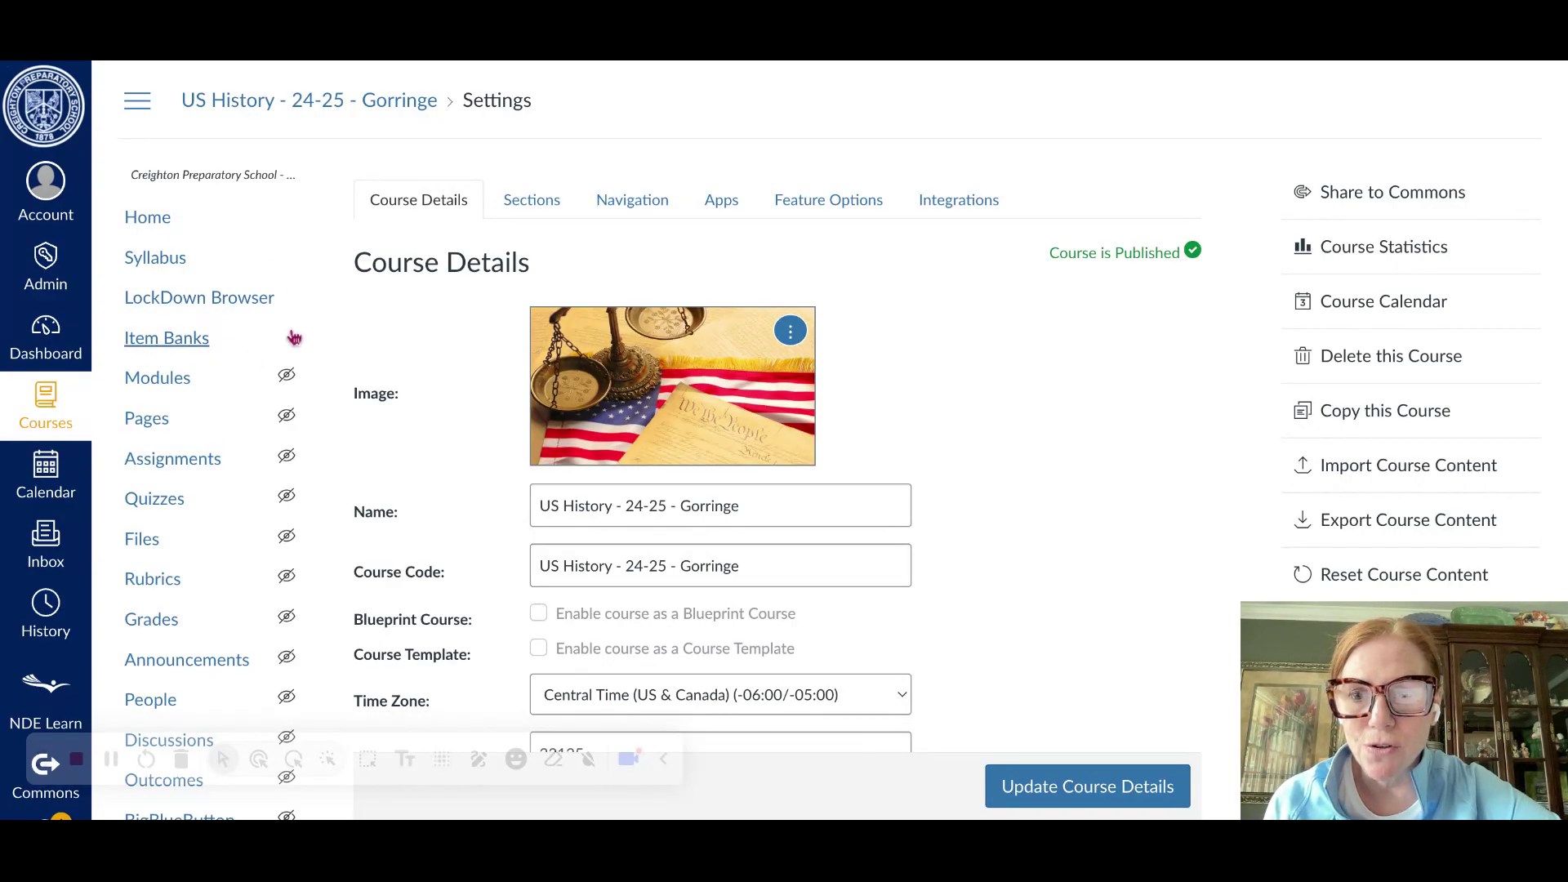
# Preview the course home page and its navigation in Student View and return to the teacher view
pyautogui.moveTo(292, 382)
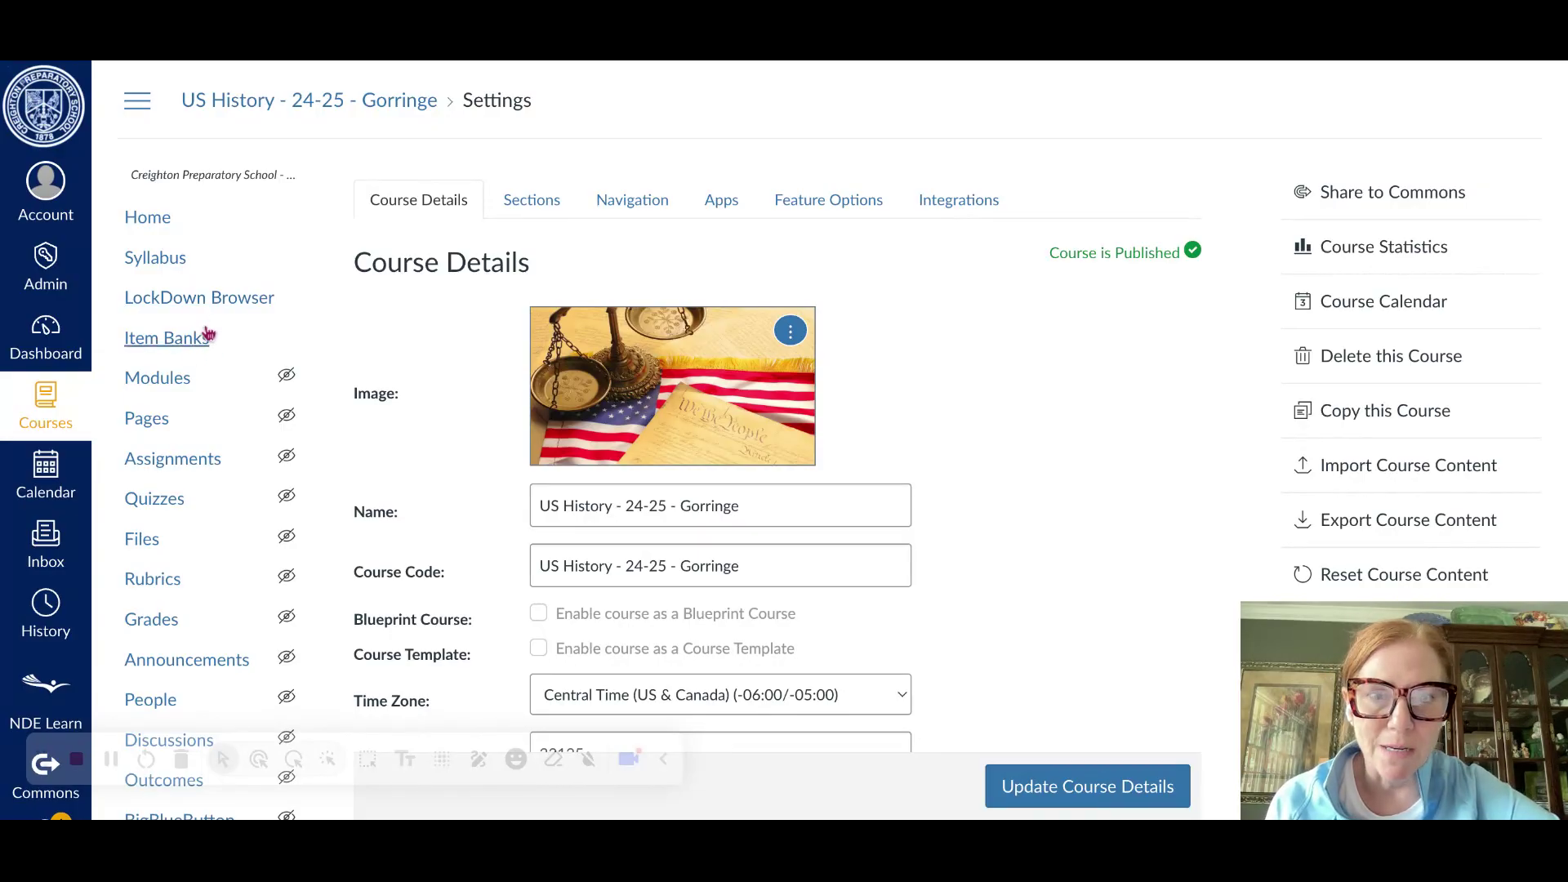
pyautogui.click(147, 217)
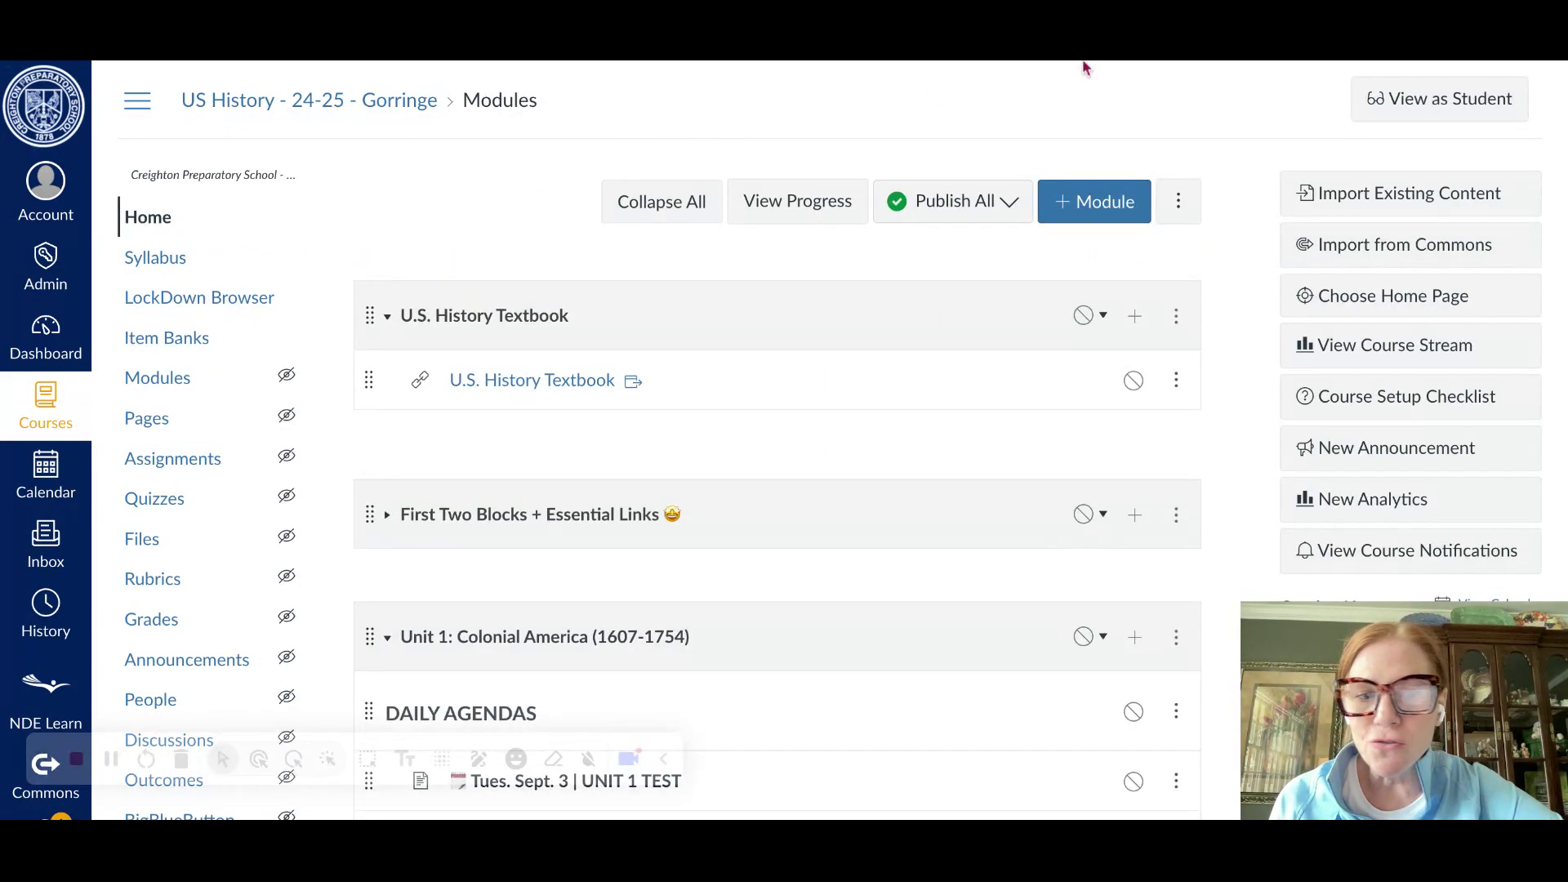
pyautogui.click(1406, 98)
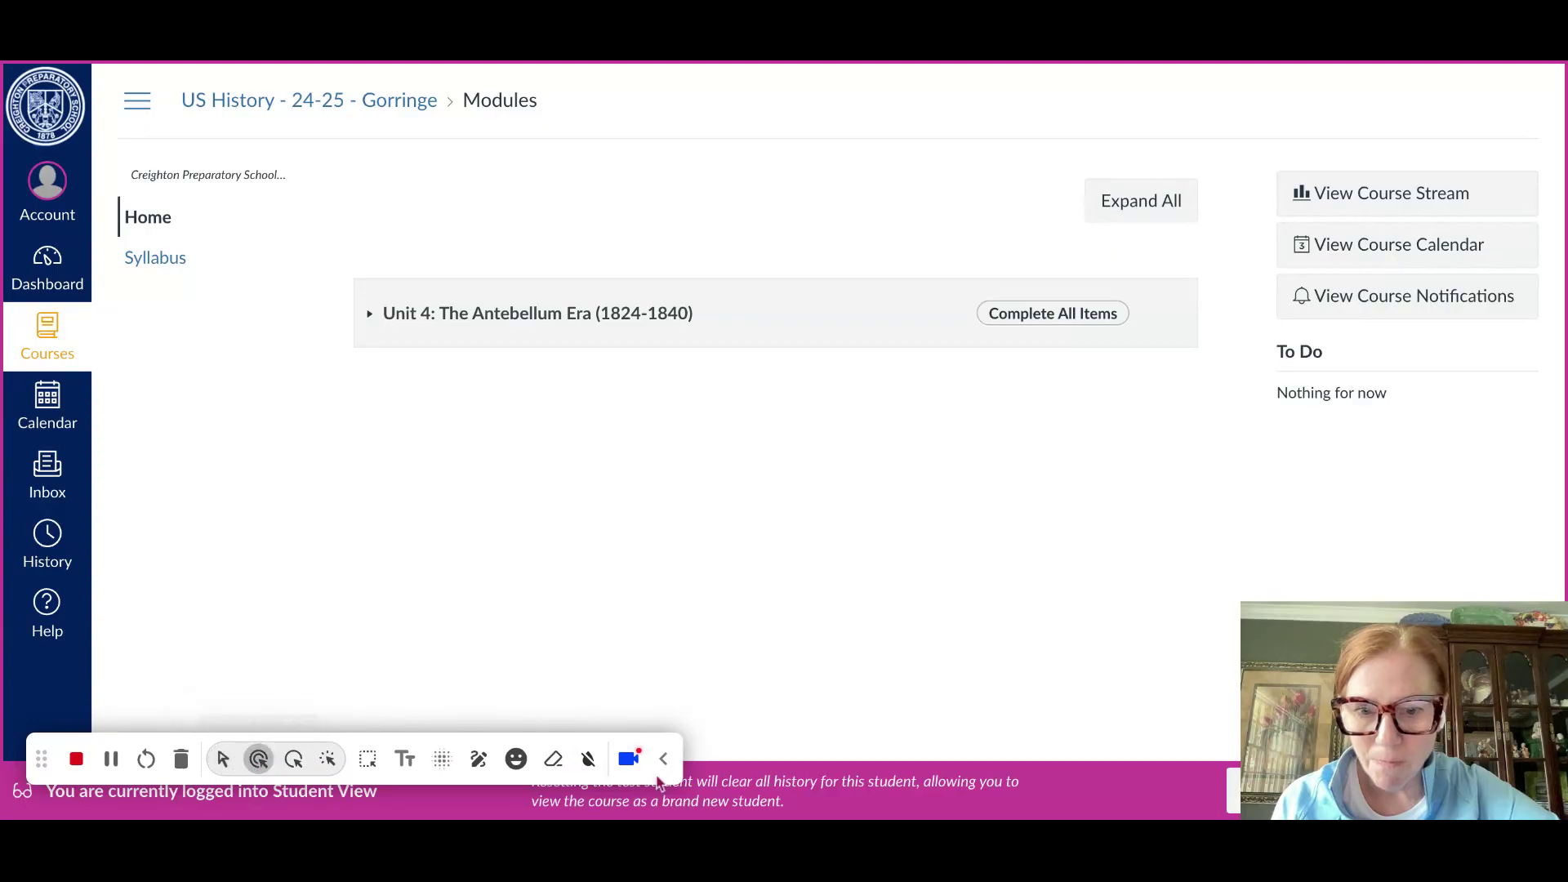
pyautogui.click(664, 758)
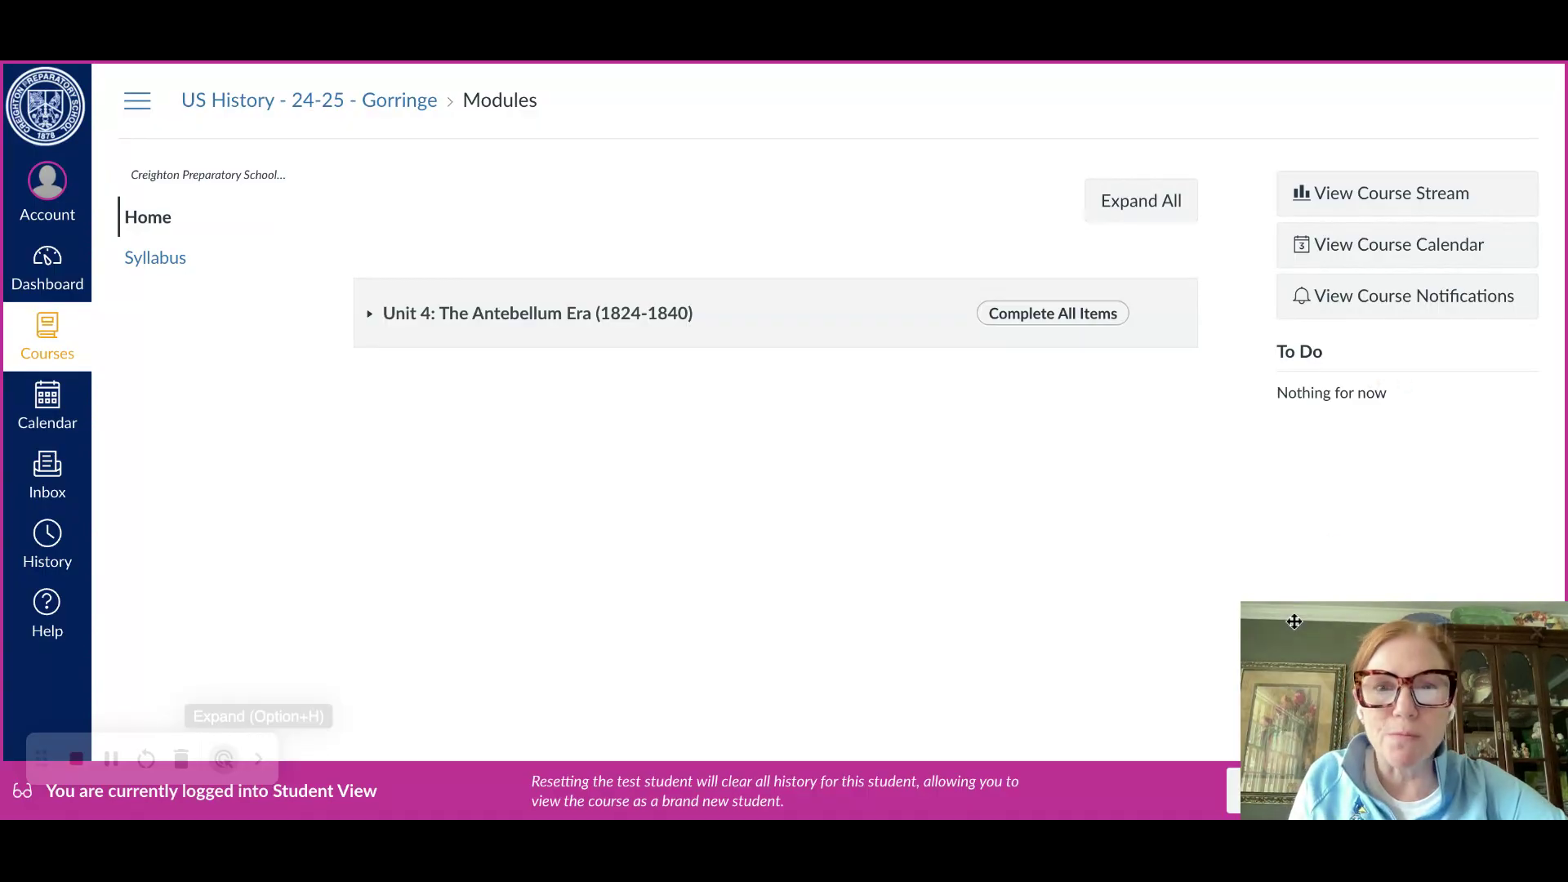
pyautogui.moveTo(1289, 629); pyautogui.dragTo(133, 601)
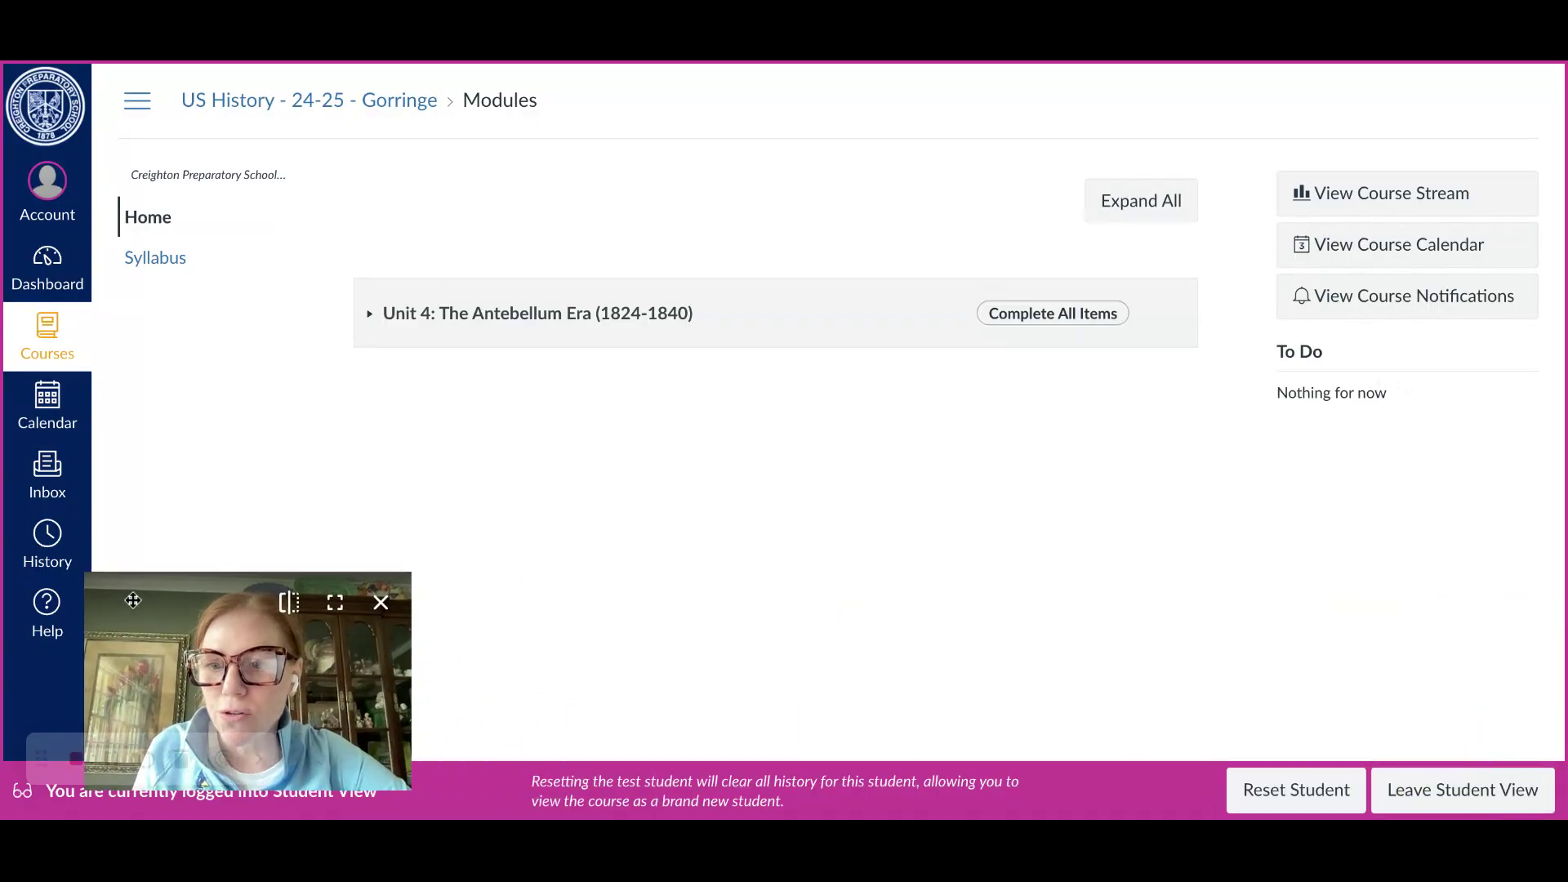
pyautogui.click(1512, 787)
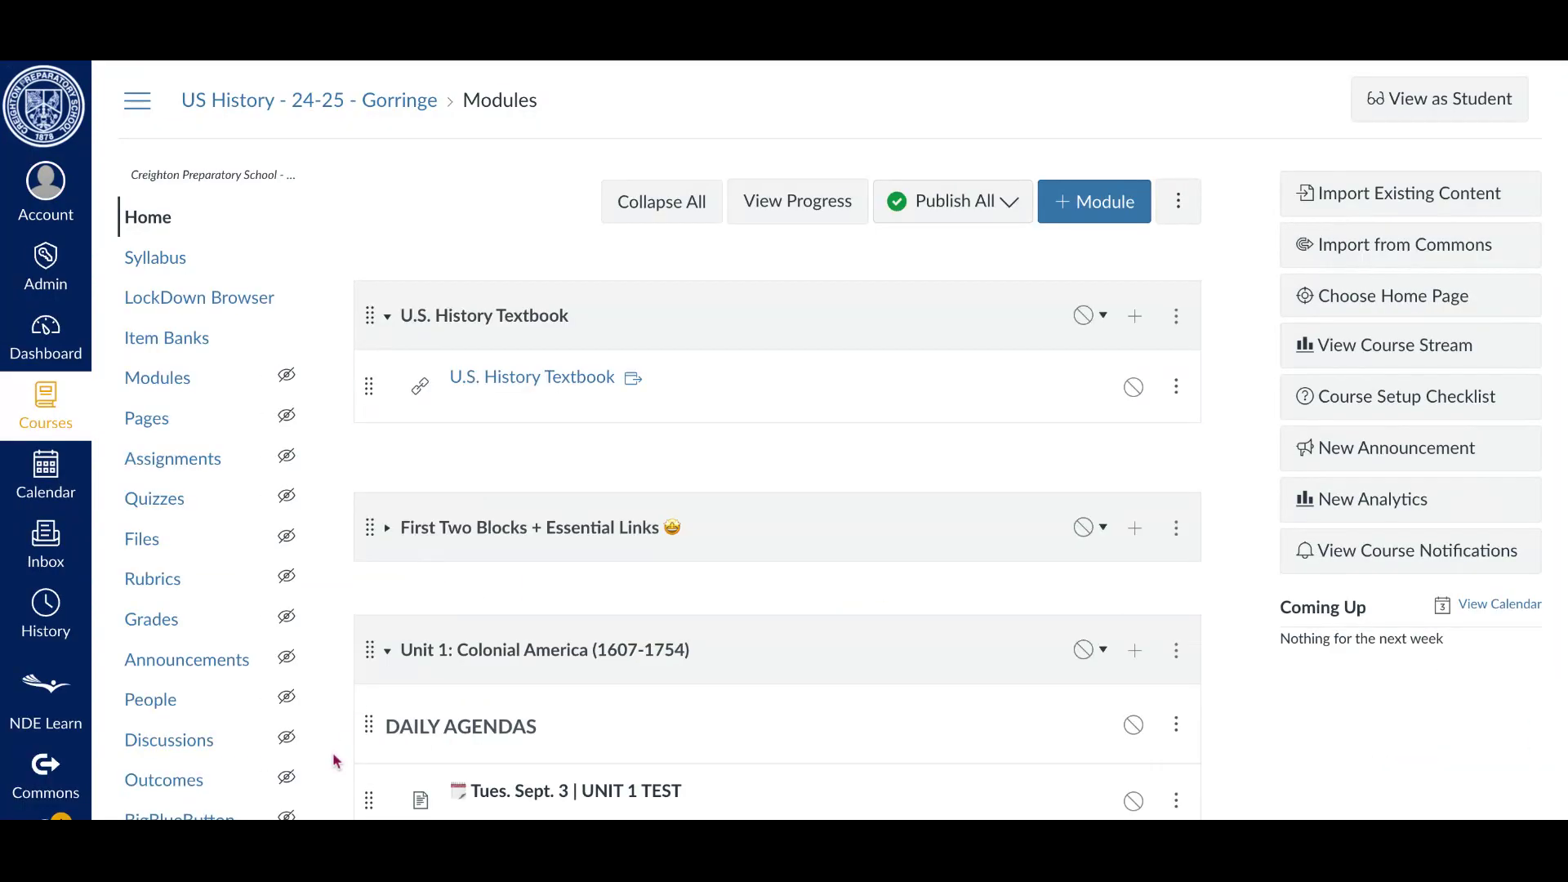
# Open the LockDown Browser dashboard of the course
pyautogui.click(663, 759)
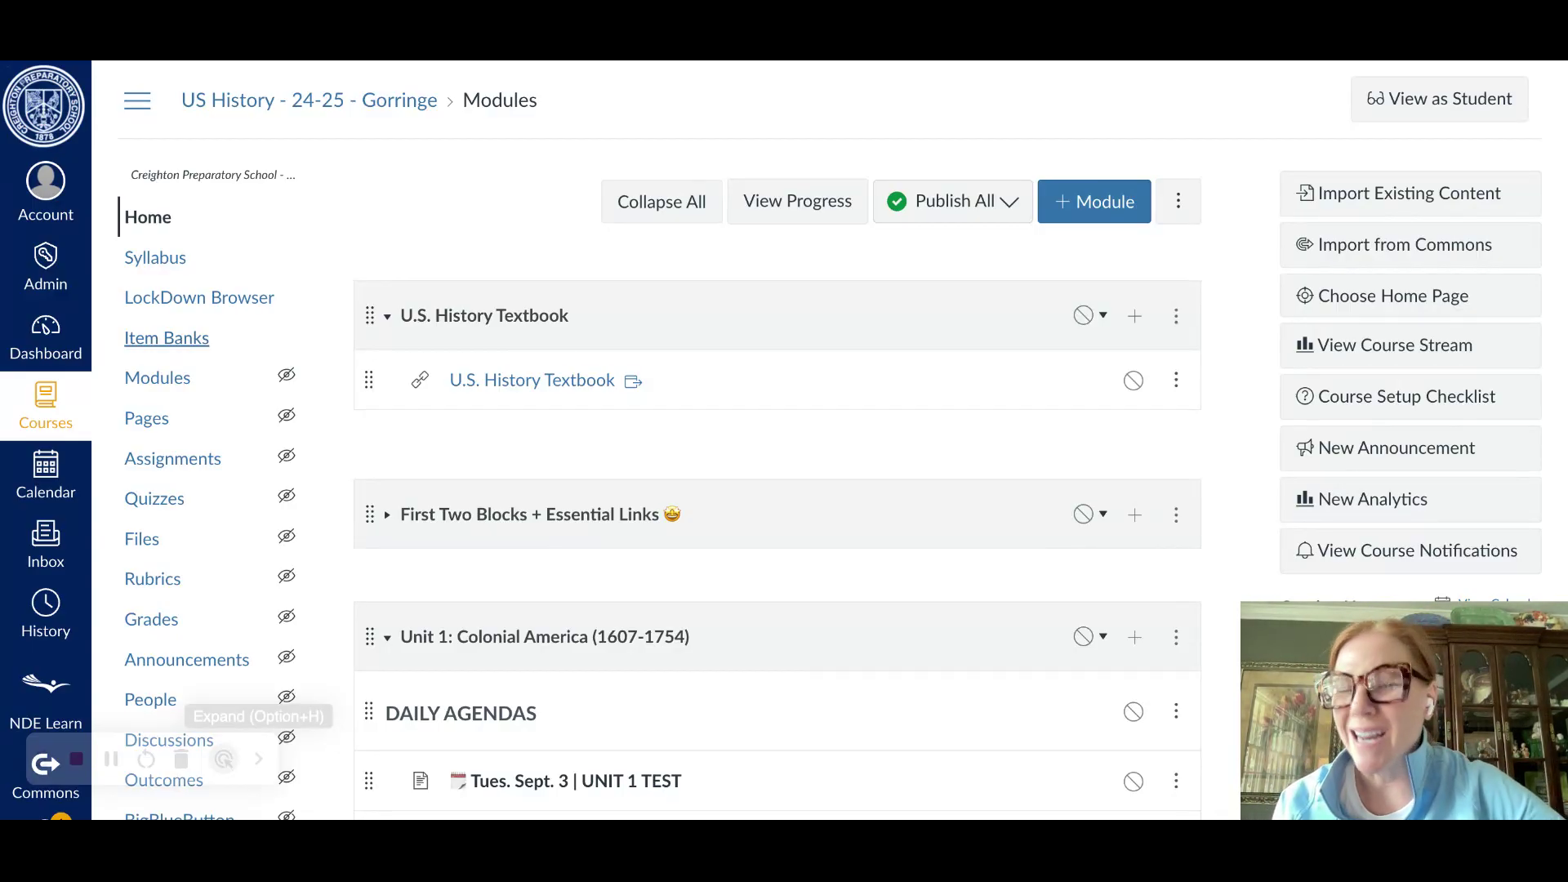
pyautogui.click(199, 303)
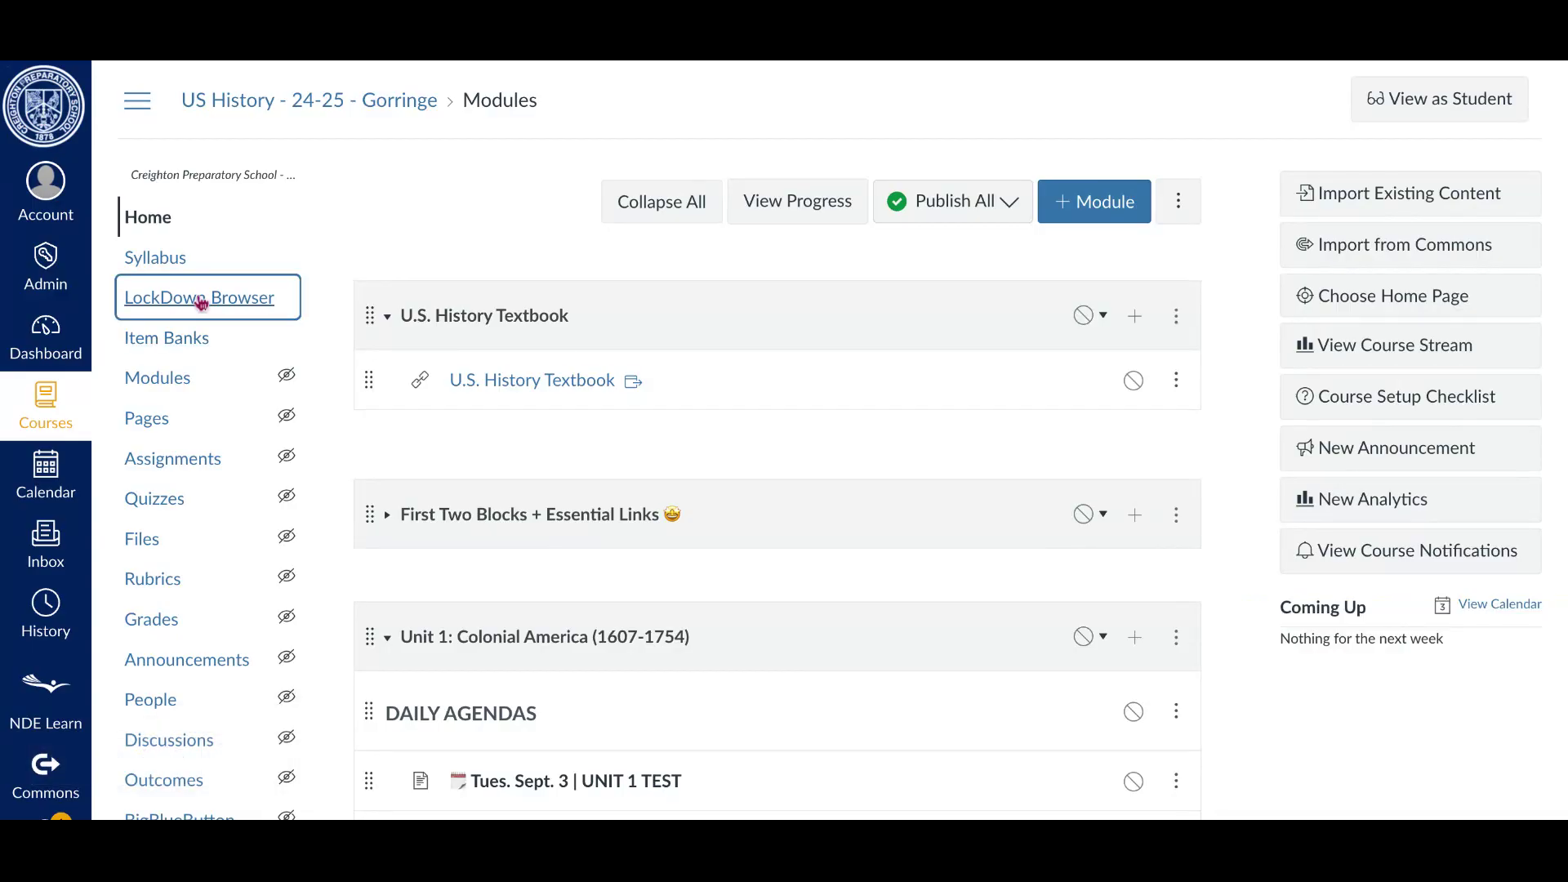
pyautogui.moveTo(213, 675)
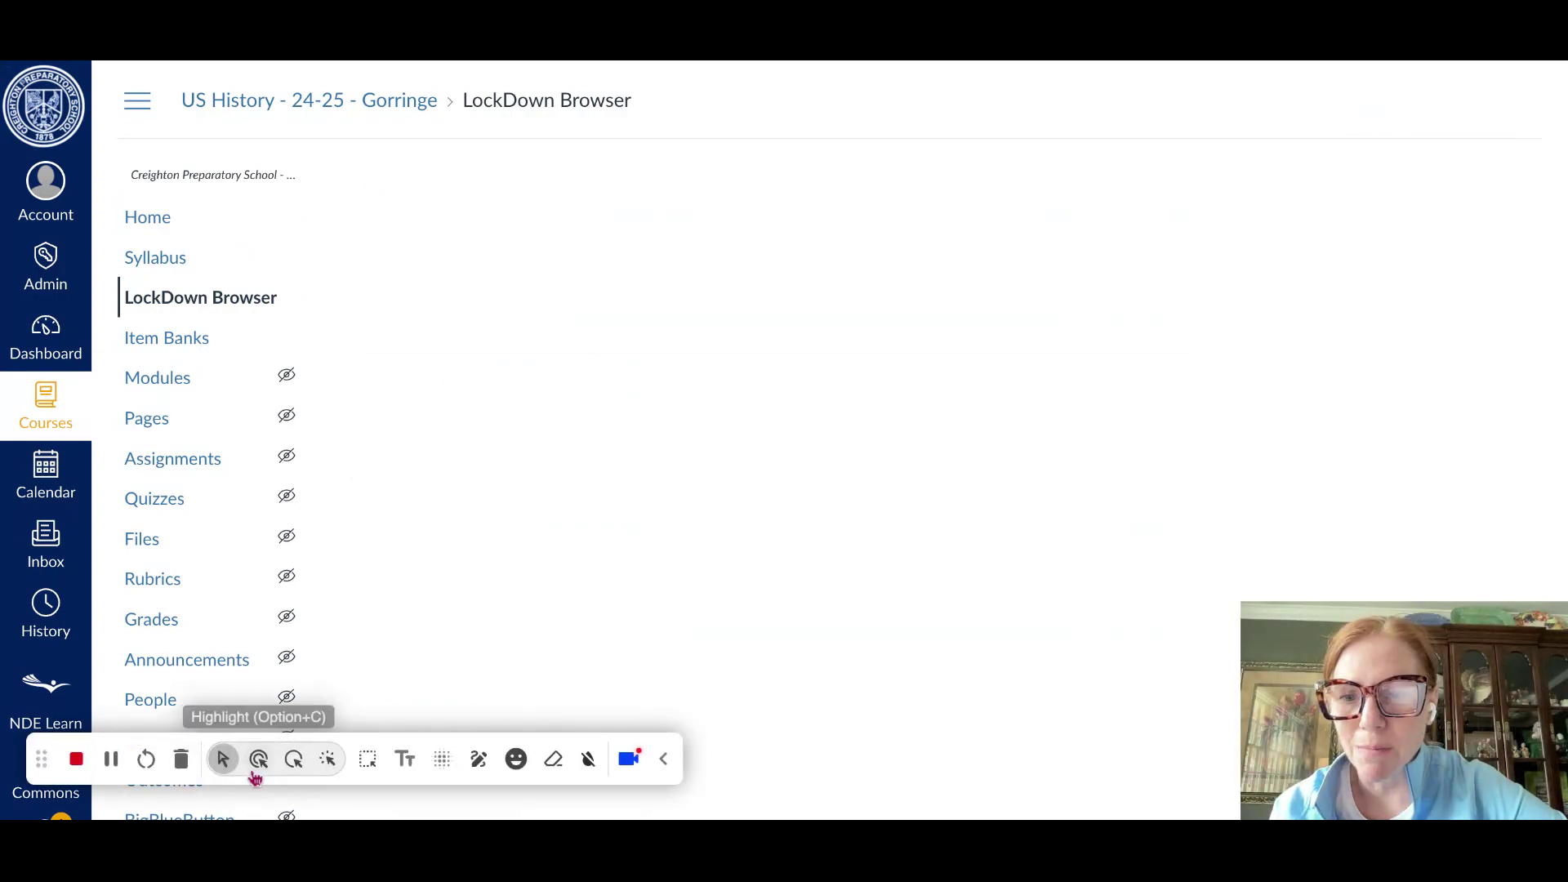
pyautogui.click(664, 759)
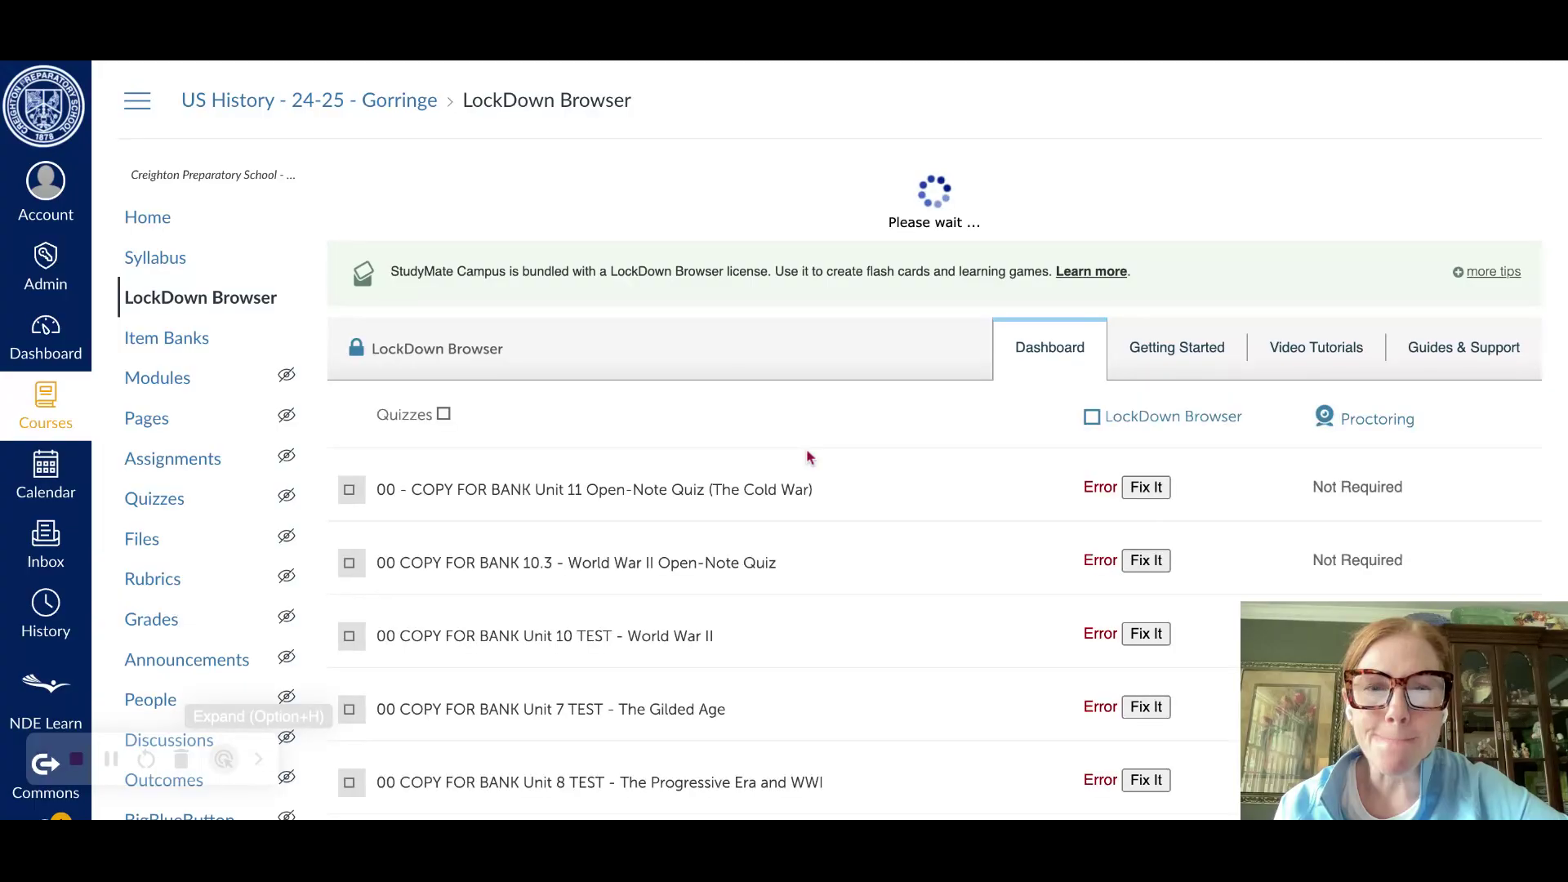
# Examine the quizzes in the LockDown Browser dashboard and their LockDown Browser and proctoring requirements
pyautogui.scroll(-10, 624, 661)
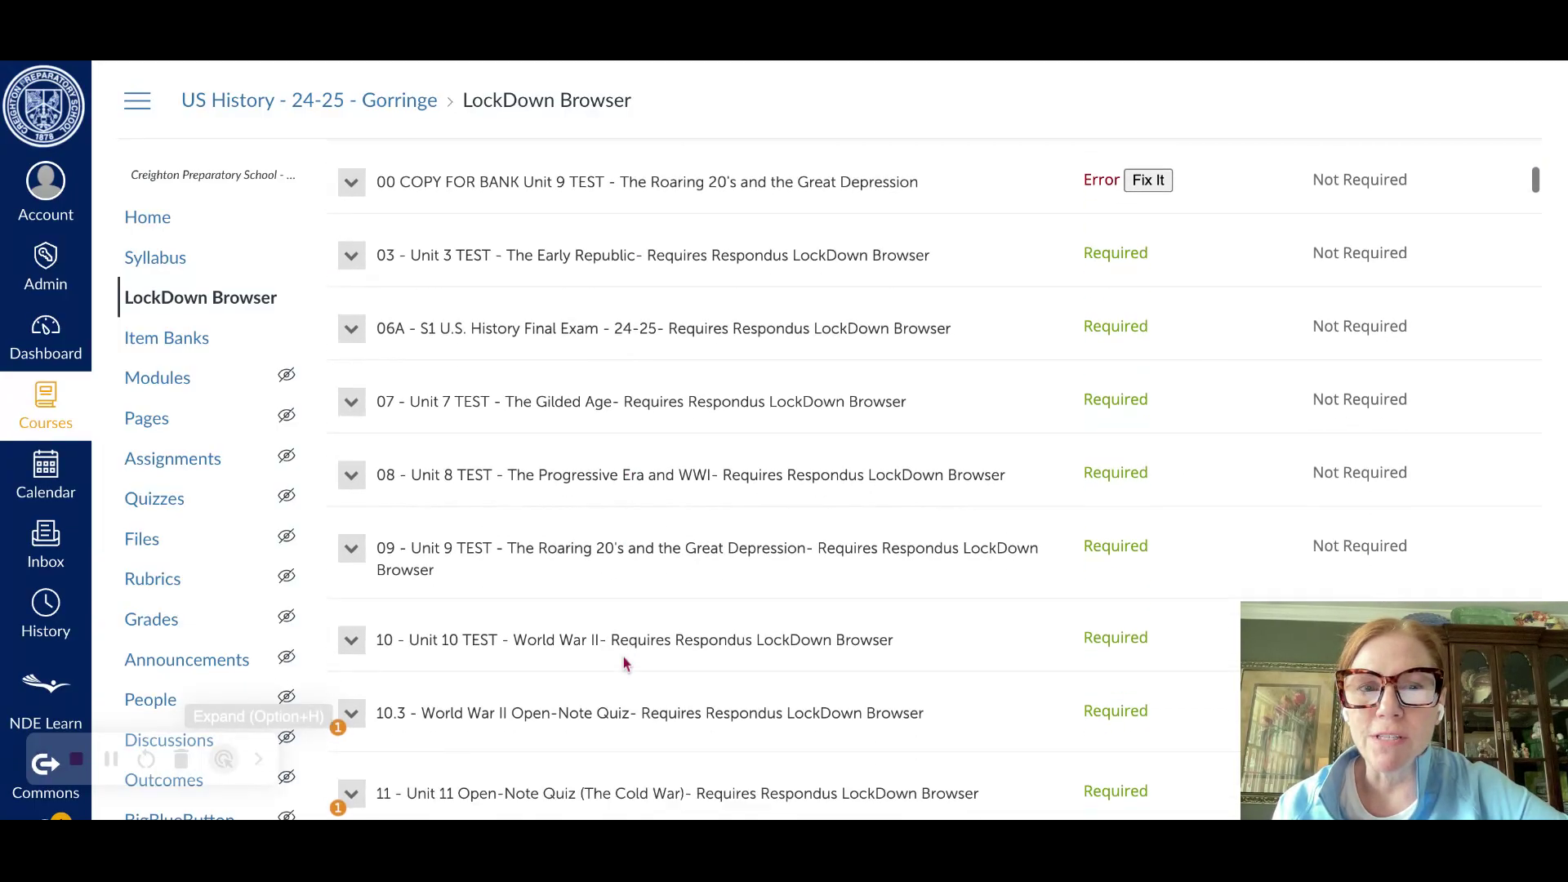
pyautogui.scroll(-10, 624, 663)
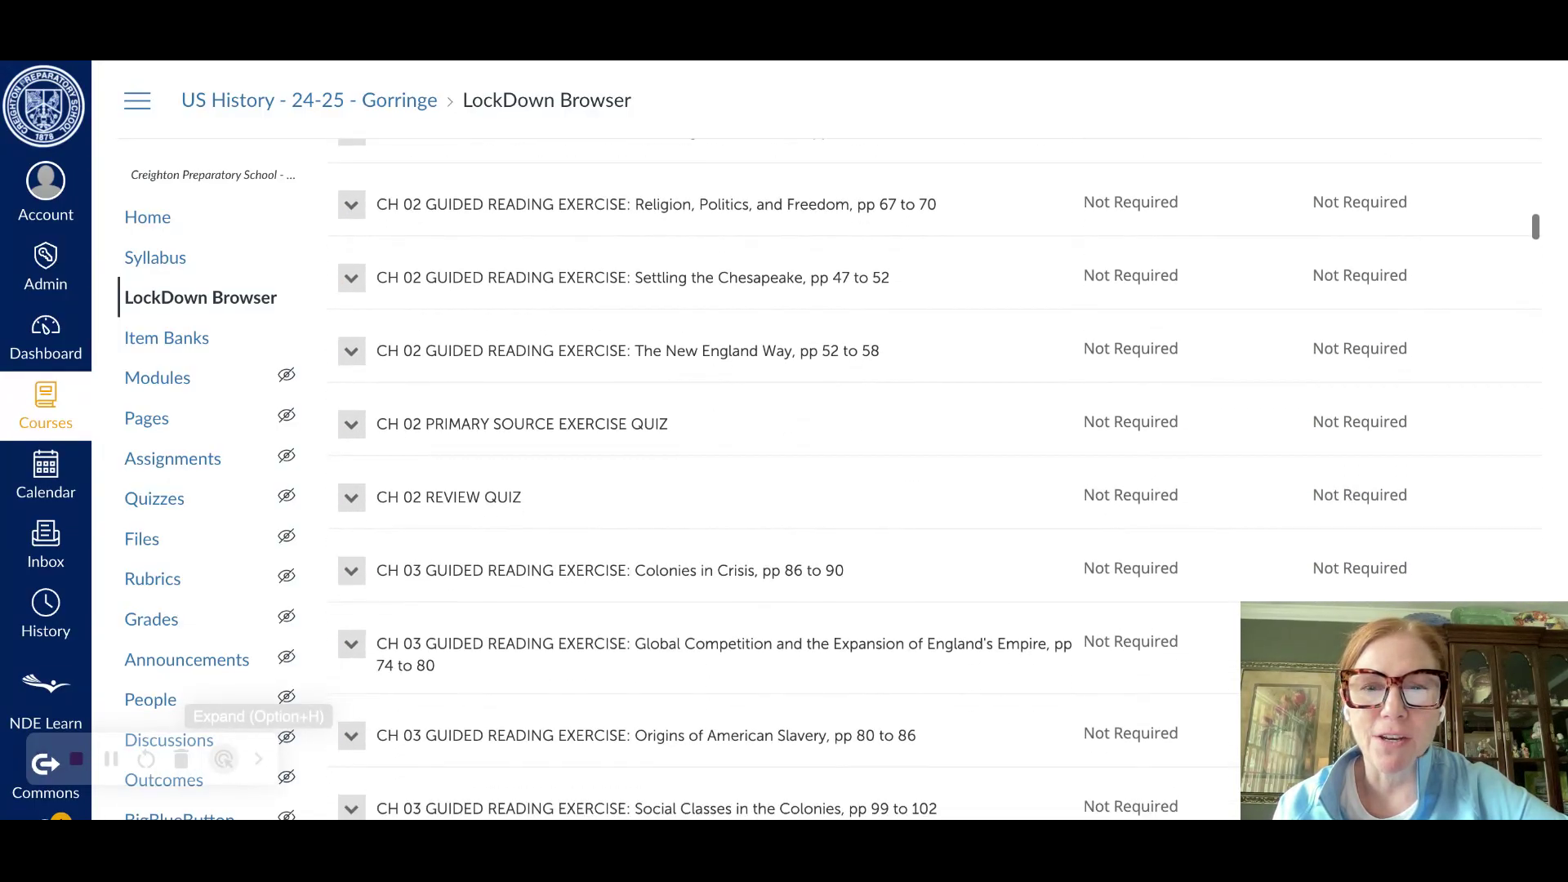
pyautogui.scroll(-20, 624, 662)
pyautogui.scroll(3, 625, 661)
pyautogui.scroll(20, 624, 662)
pyautogui.scroll(2, 580, 560)
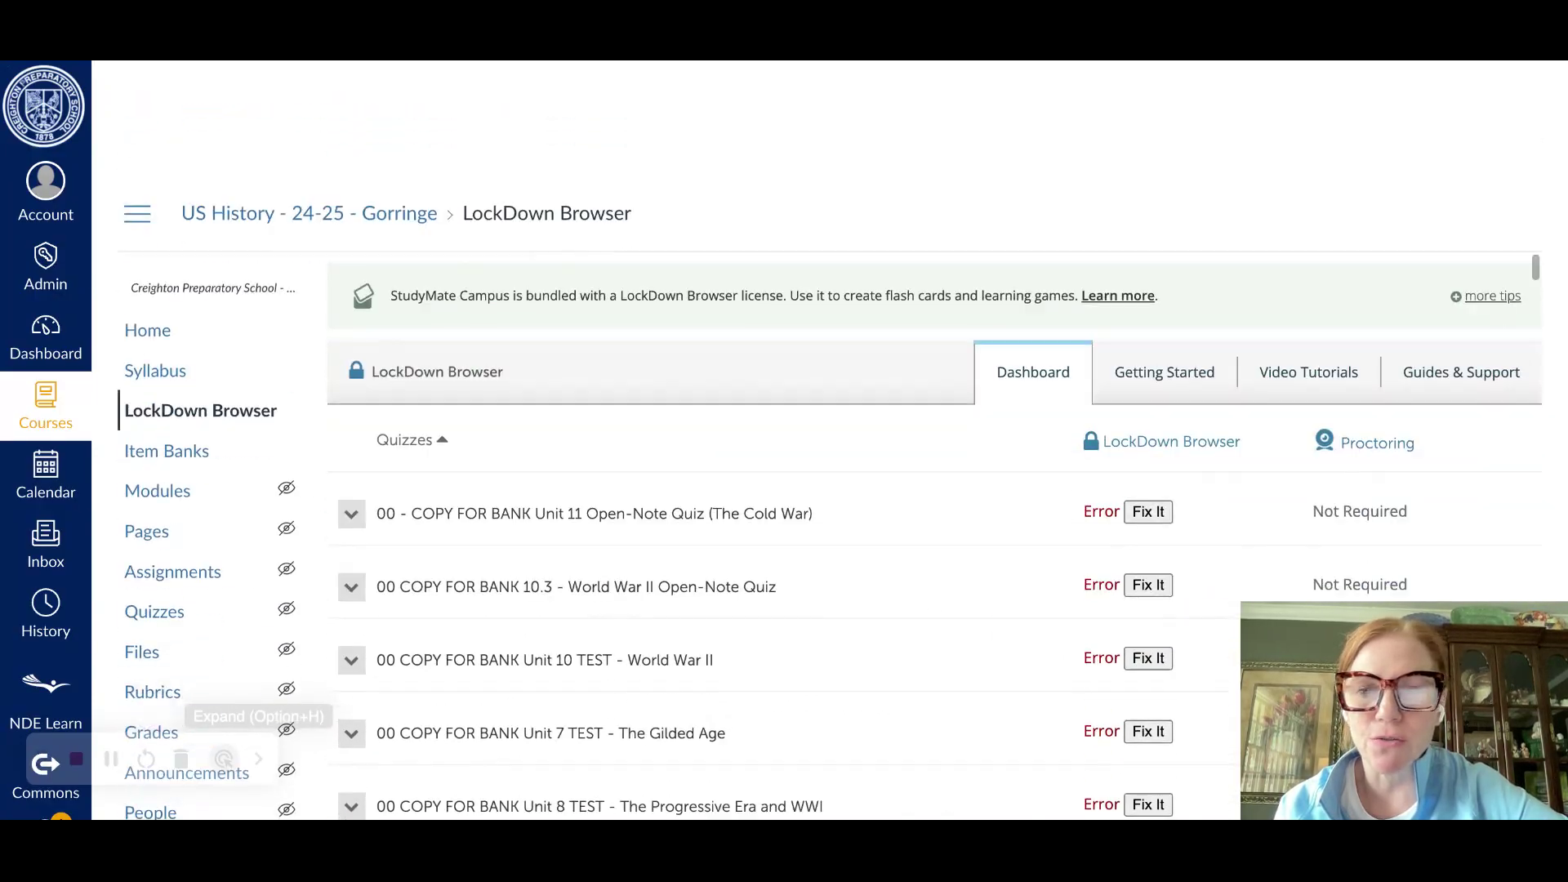
pyautogui.scroll(-6, 581, 560)
pyautogui.scroll(-2, 581, 560)
pyautogui.scroll(7, 581, 560)
# Open the LockDown Browser settings for CH 01 PRIMARY SOURCE EXERCISE QUIZ and require Respondus LockDown Browser for this exam
pyautogui.scroll(-10, 513, 289)
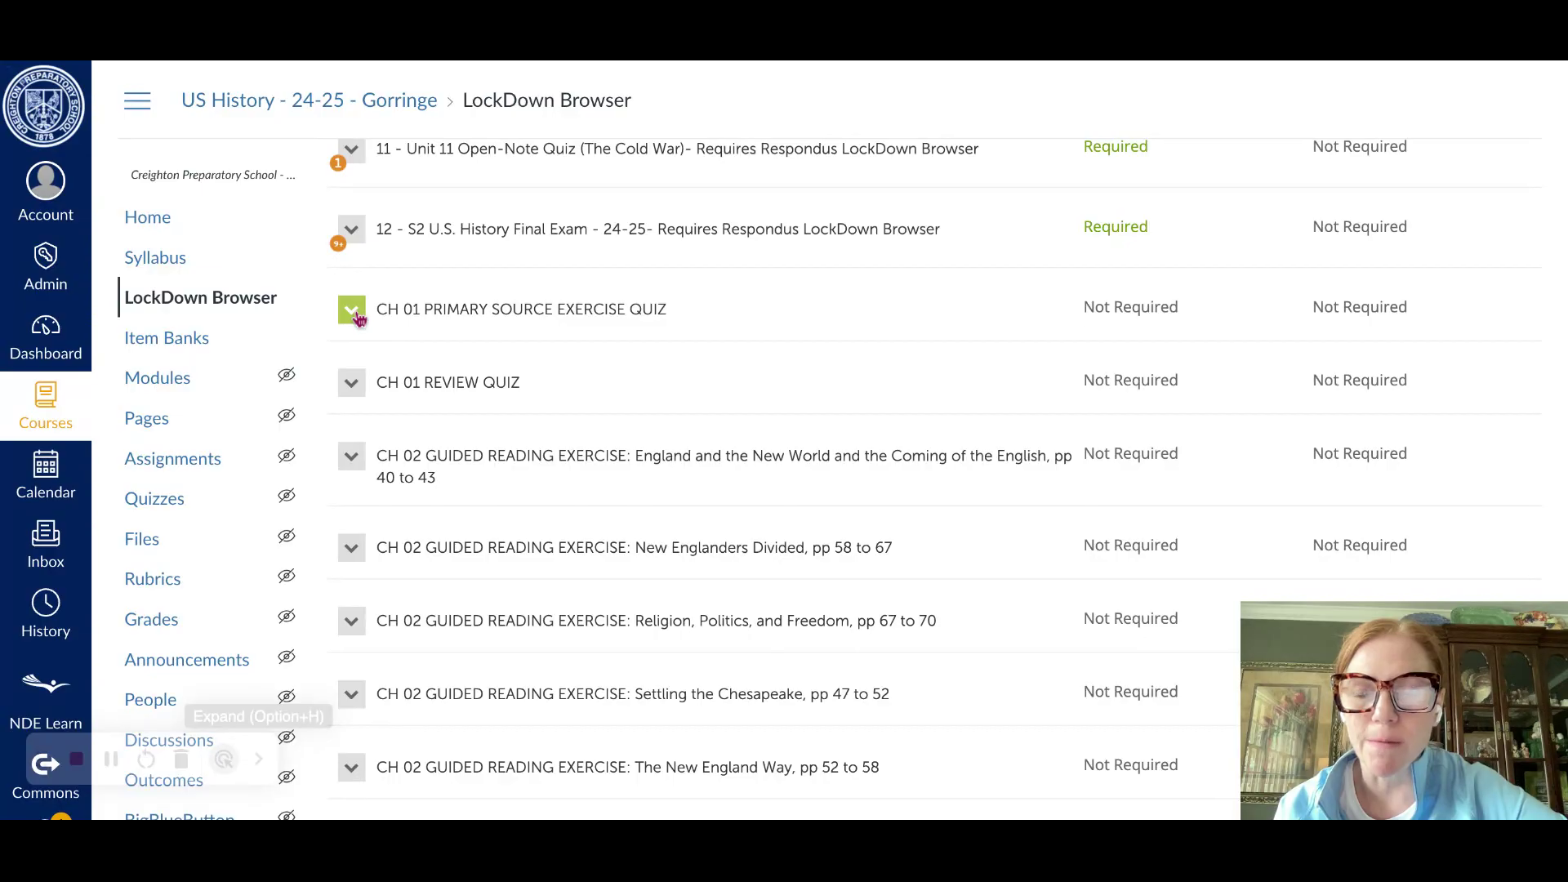
pyautogui.click(351, 309)
pyautogui.click(392, 347)
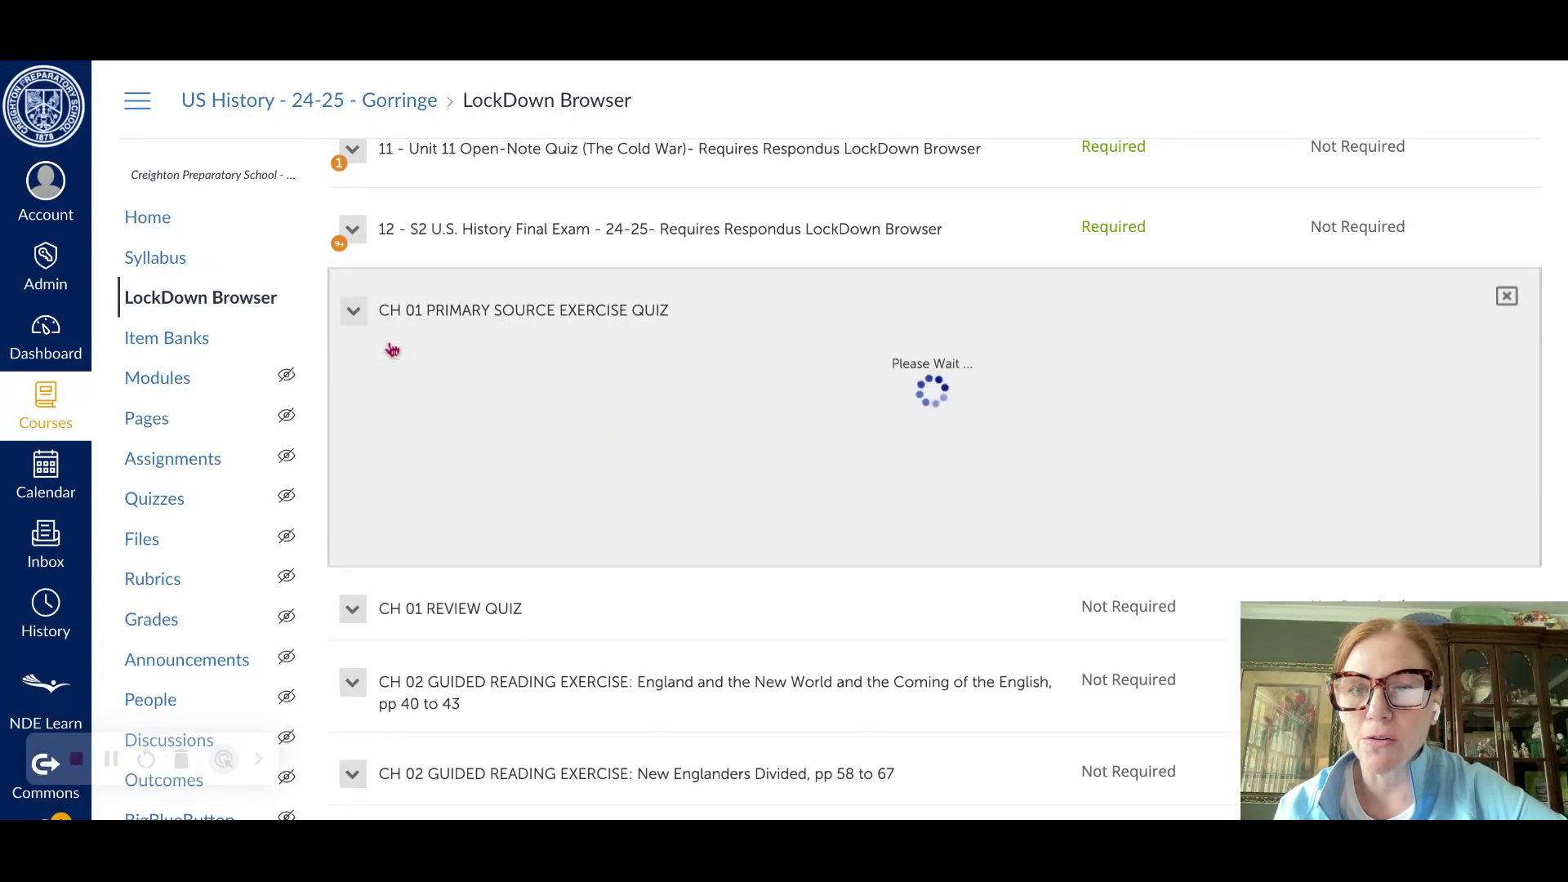
pyautogui.click(425, 431)
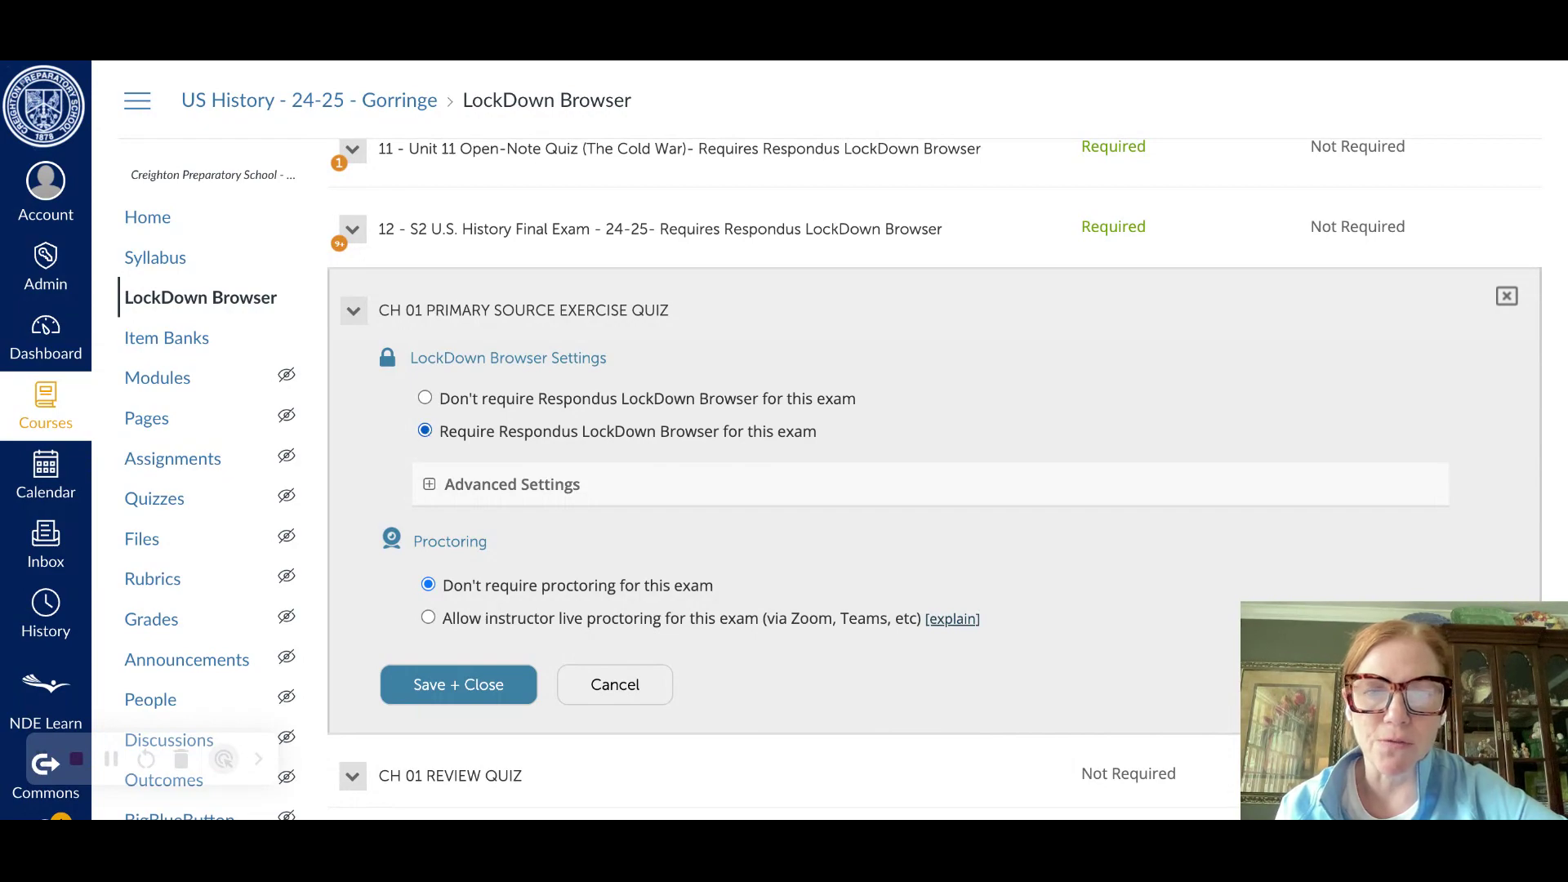
# Enable the calculator on the toolbar as a Standard Calculator in the quiz's advanced settings, and save and close the settings
pyautogui.scroll(-3, 935, 478)
pyautogui.click(430, 356)
pyautogui.scroll(-1, 655, 341)
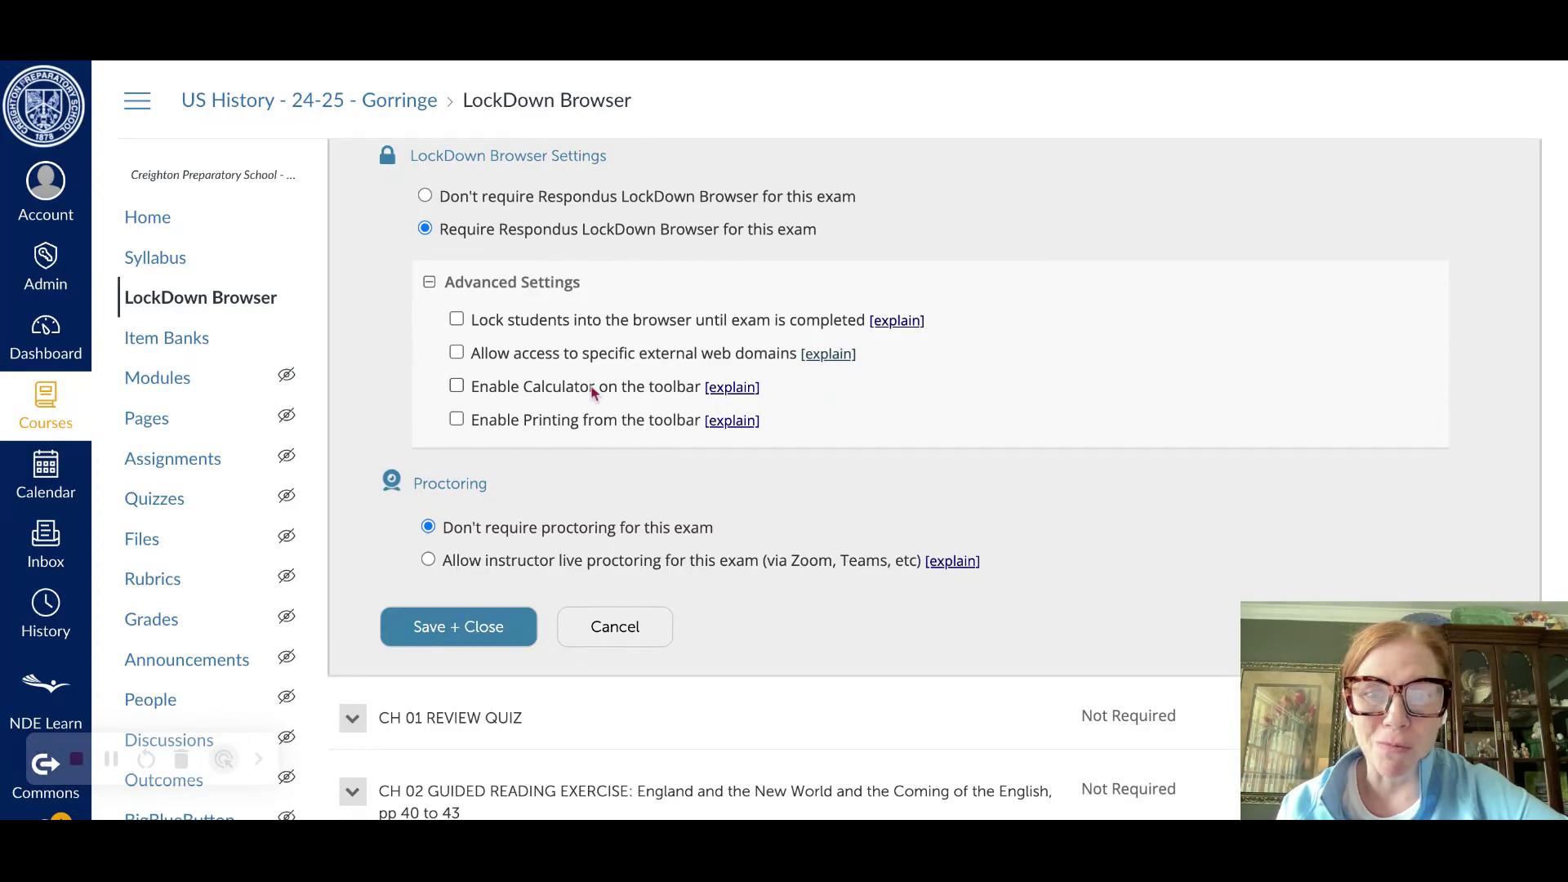
pyautogui.click(458, 391)
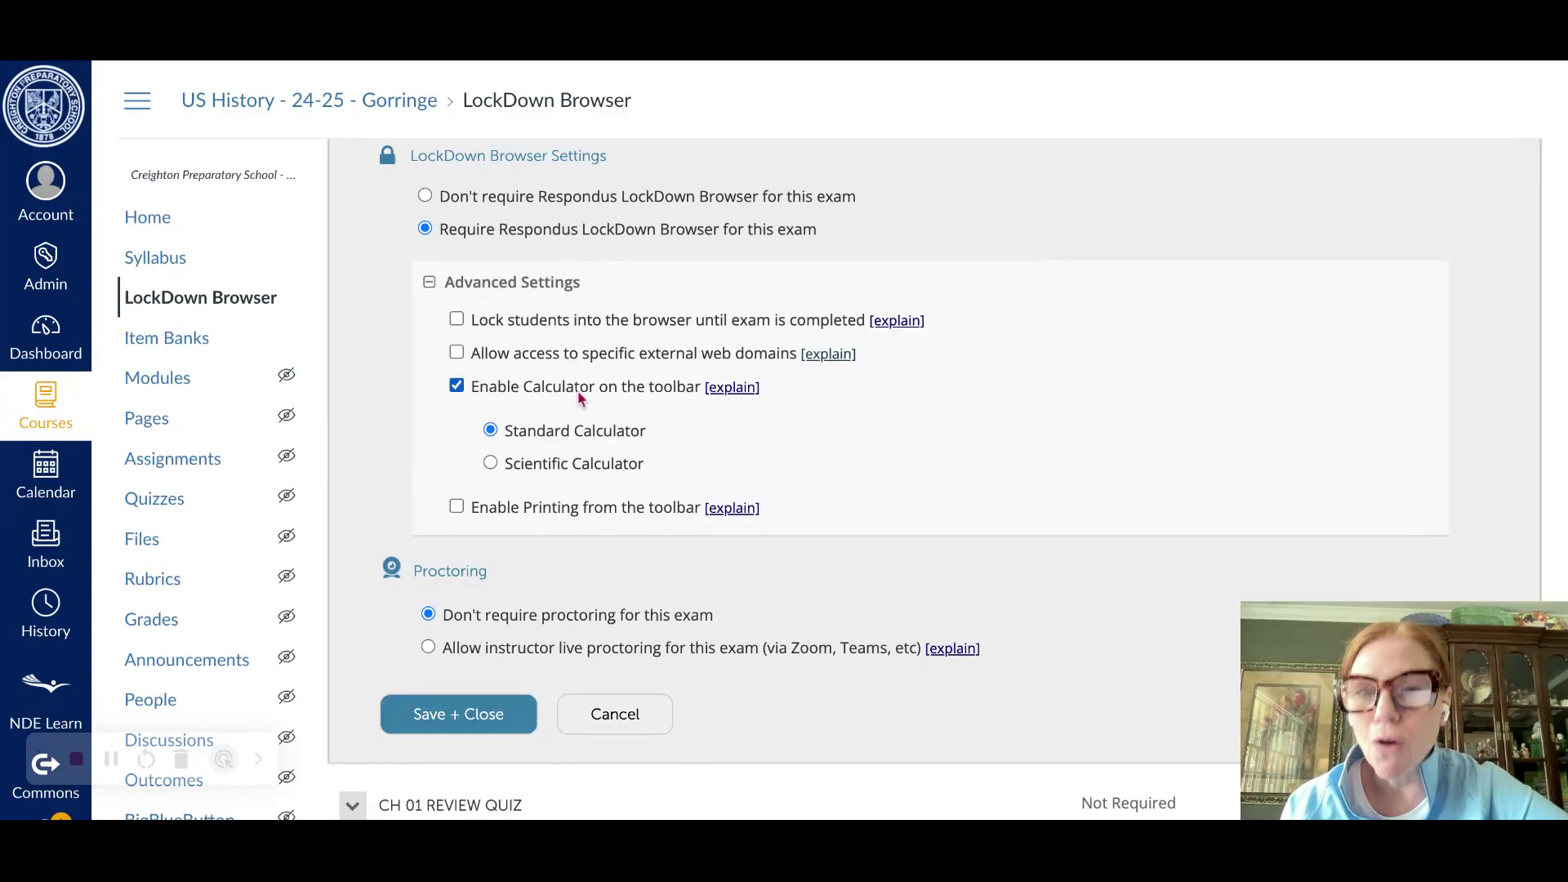
pyautogui.click(459, 713)
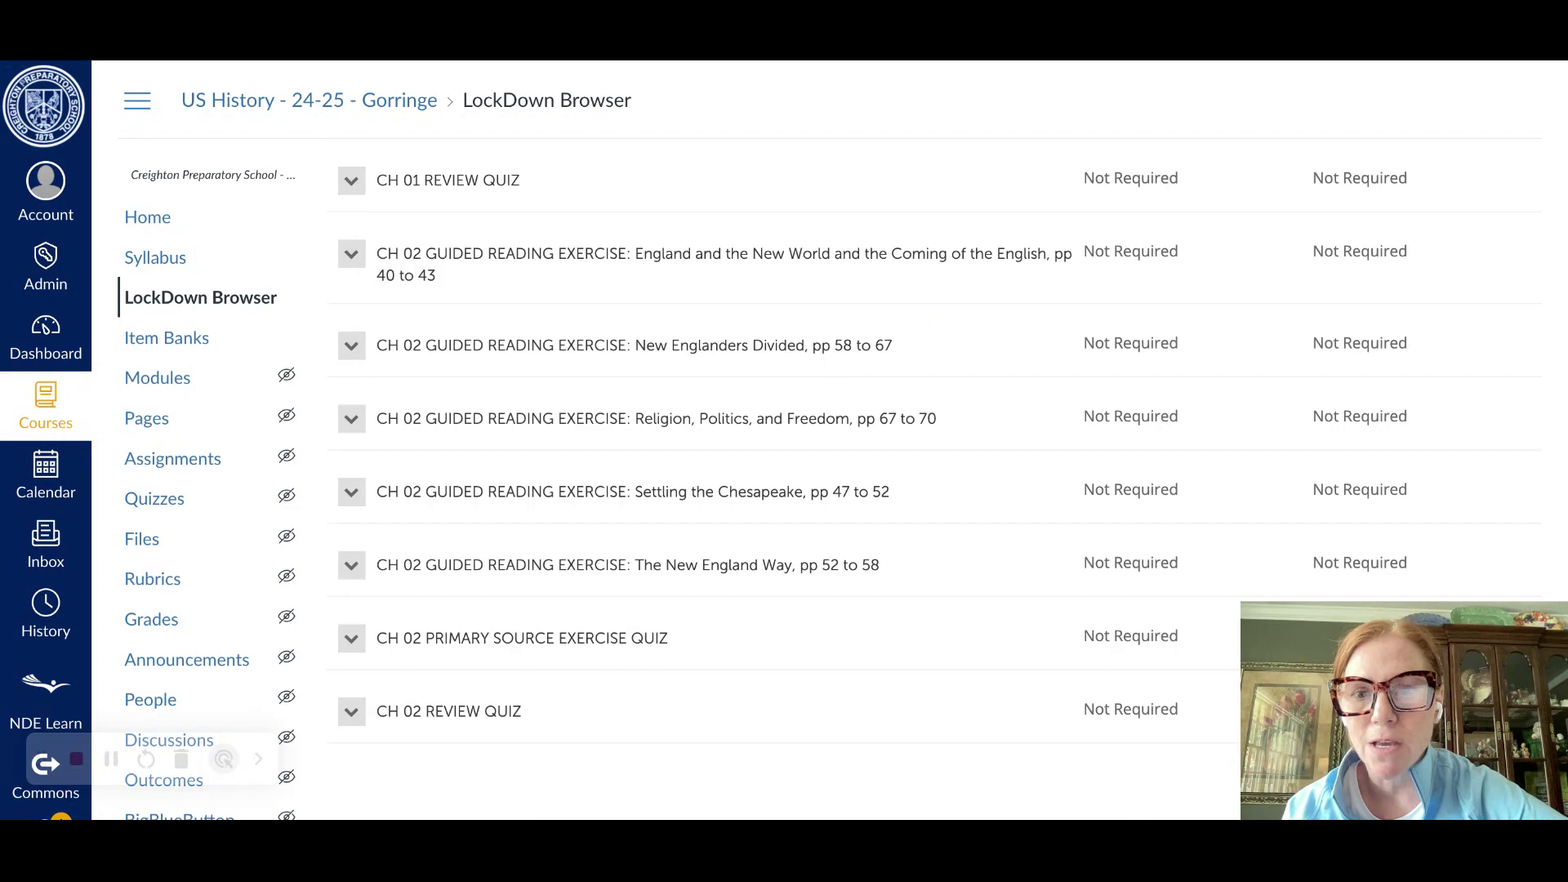
# Check the LockDown Browser requirement and title of CH 01 PRIMARY SOURCE EXERCISE QUIZ in the dashboard list
pyautogui.scroll(-6, 500, 577)
pyautogui.scroll(9, 502, 581)
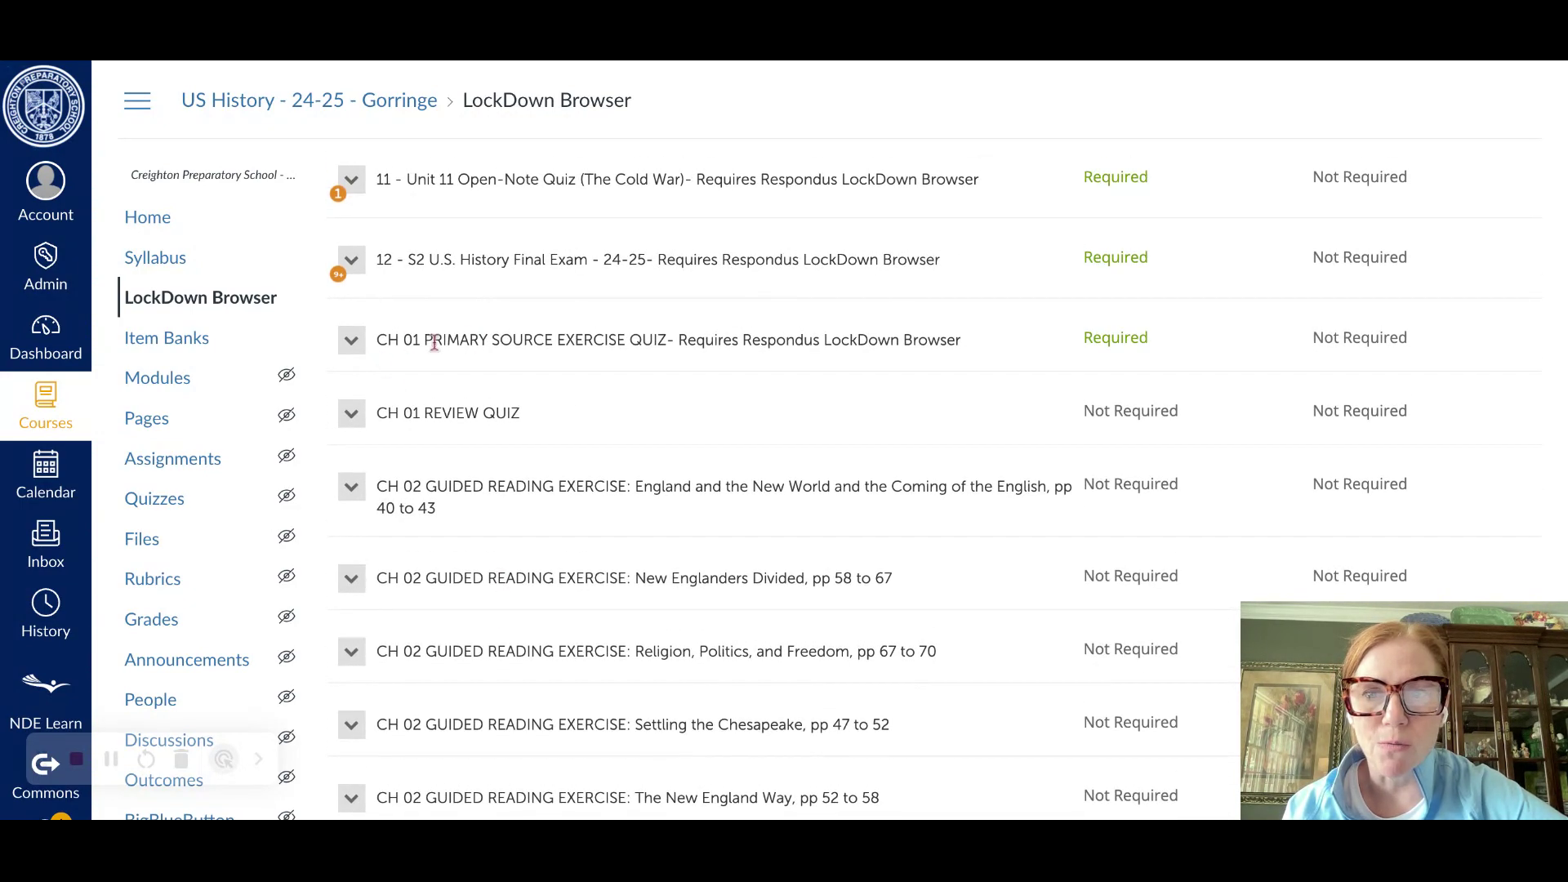
pyautogui.doubleClick(394, 337)
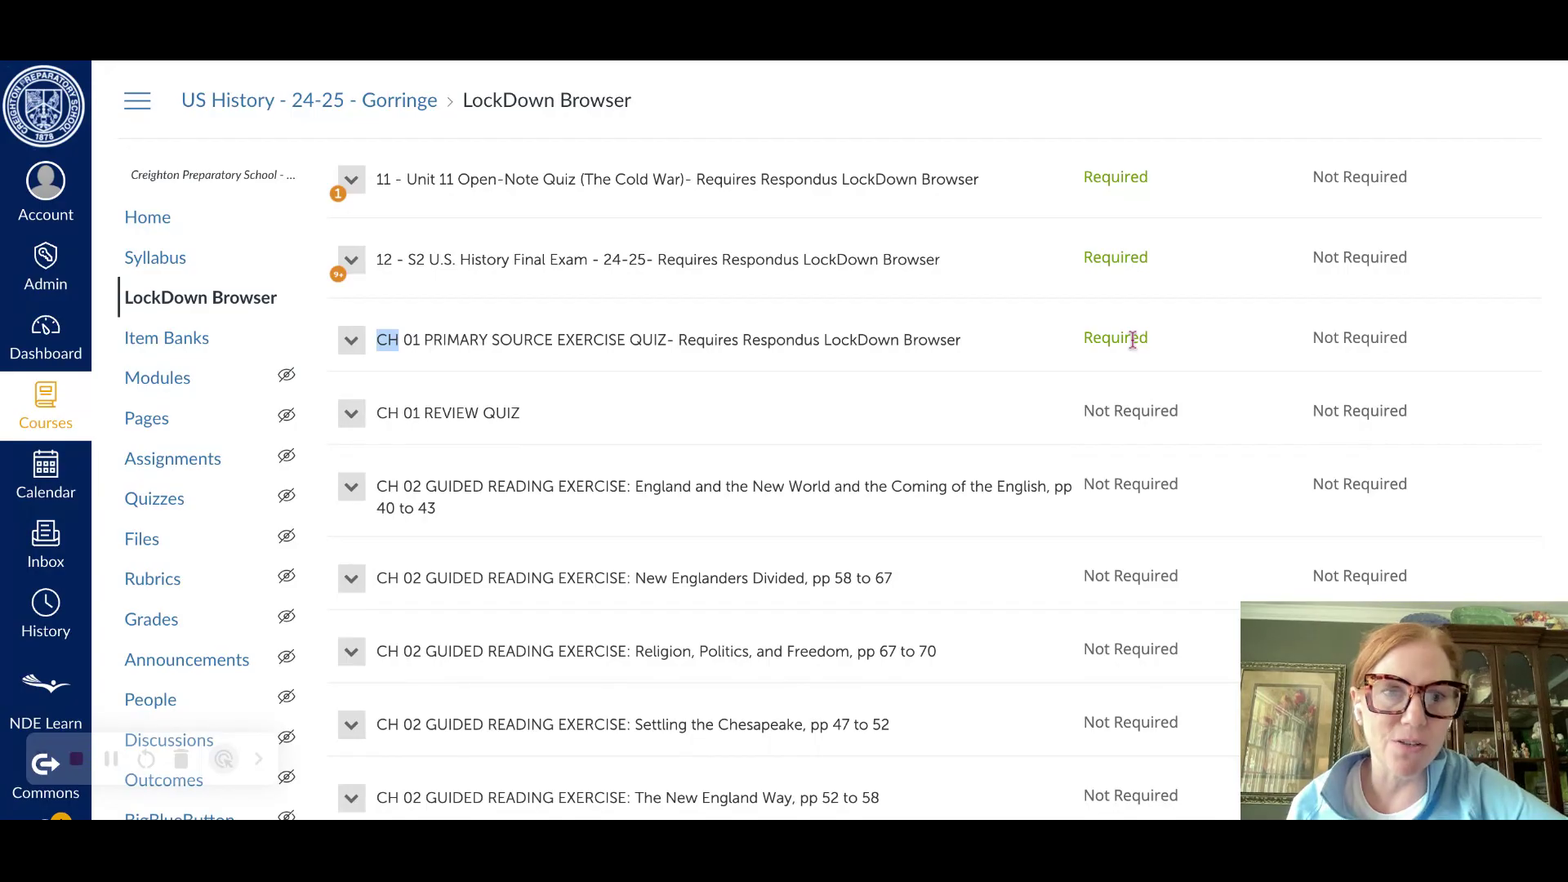
pyautogui.scroll(15, 1133, 340)
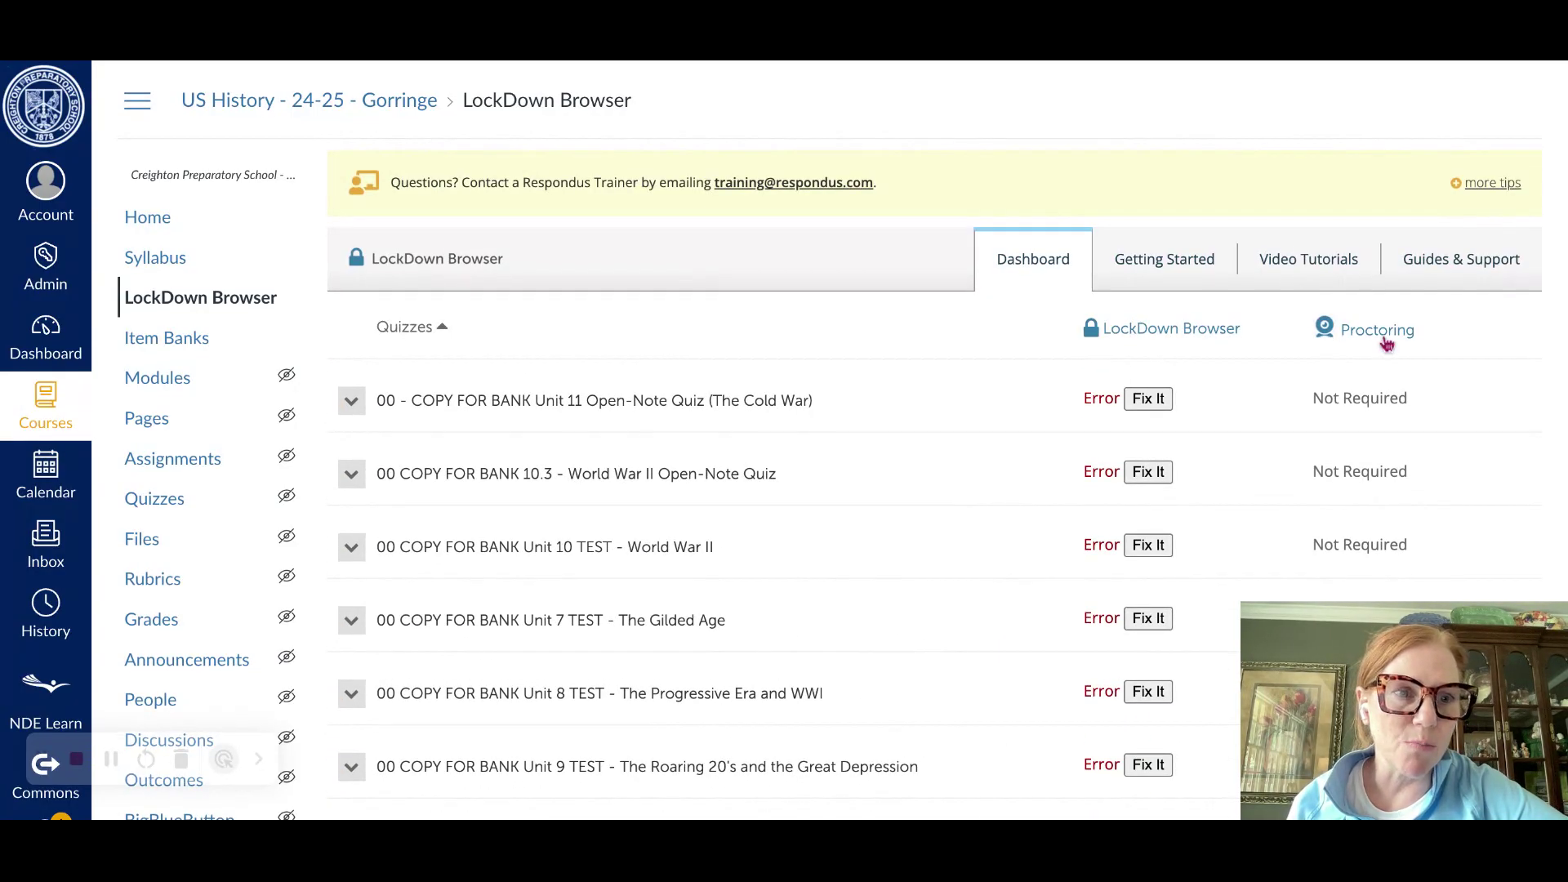
pyautogui.scroll(-1, 950, 560)
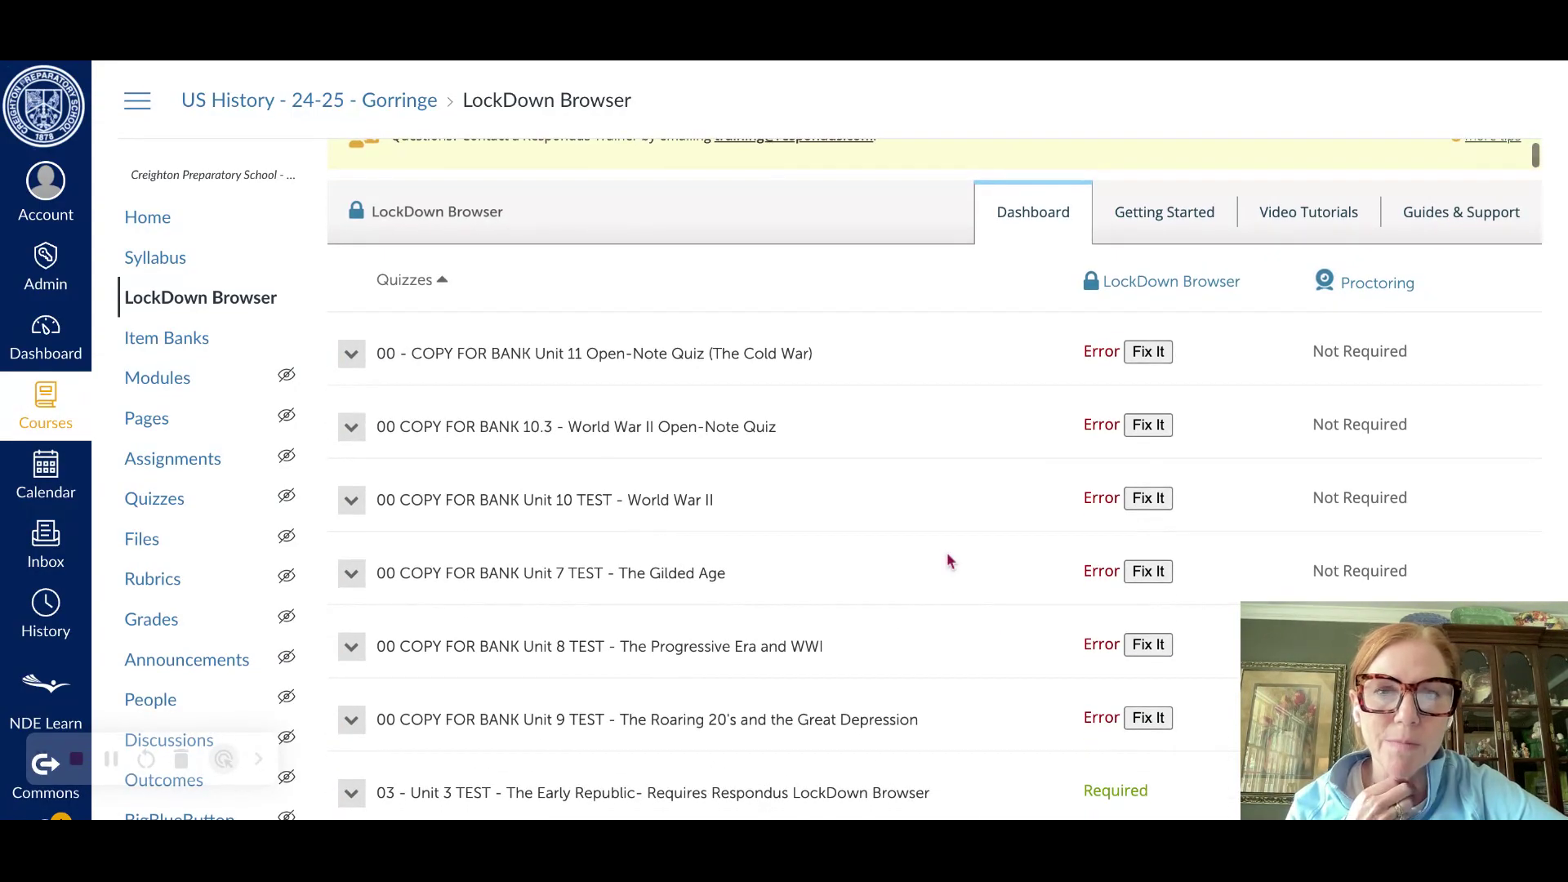
pyautogui.scroll(1, 947, 556)
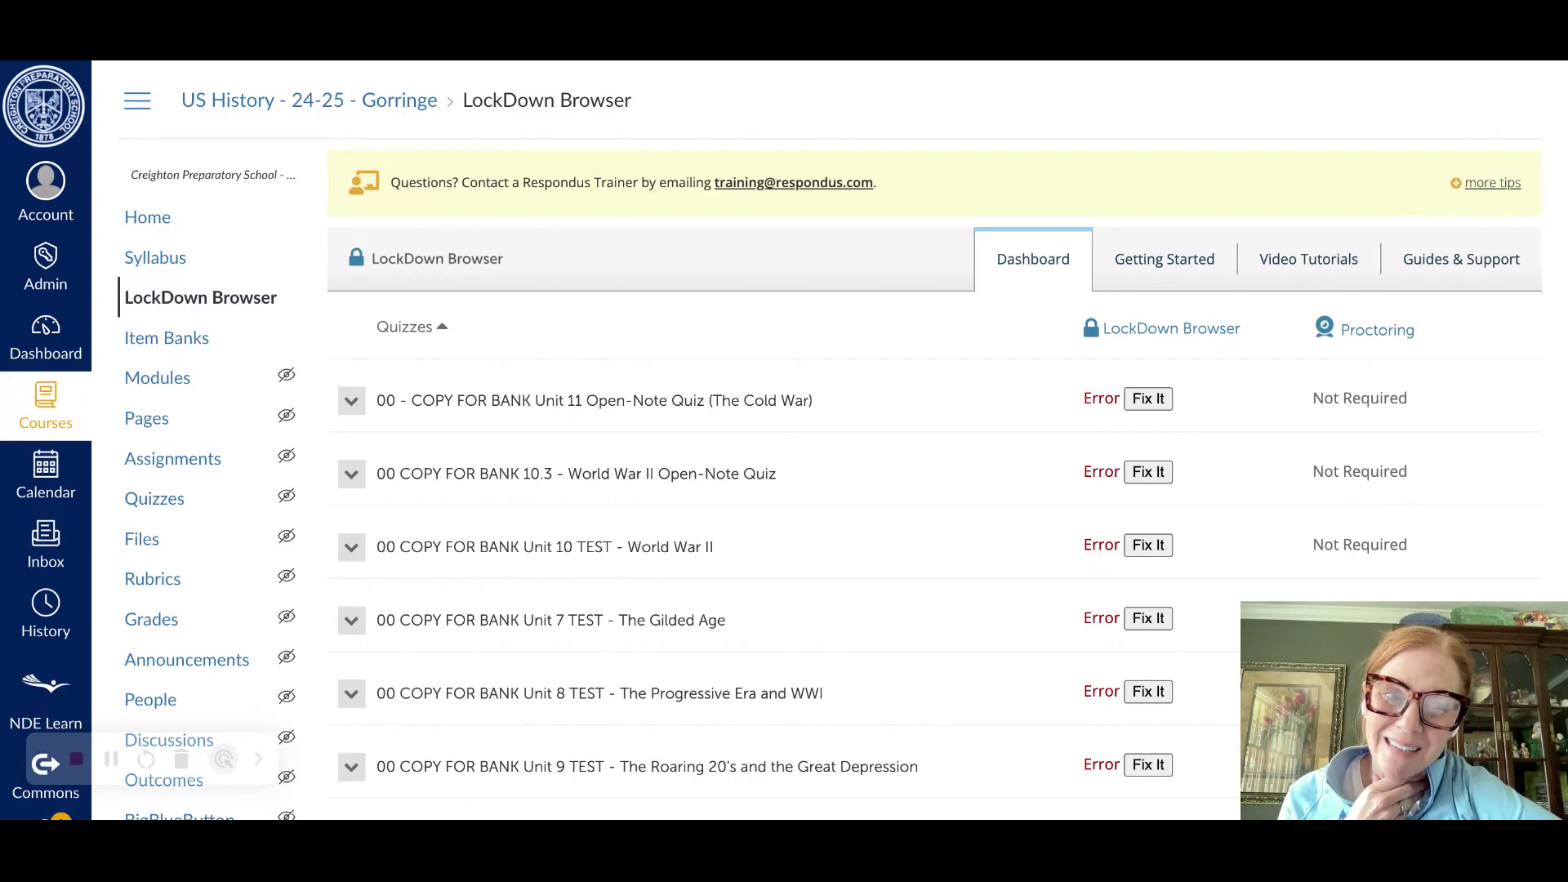